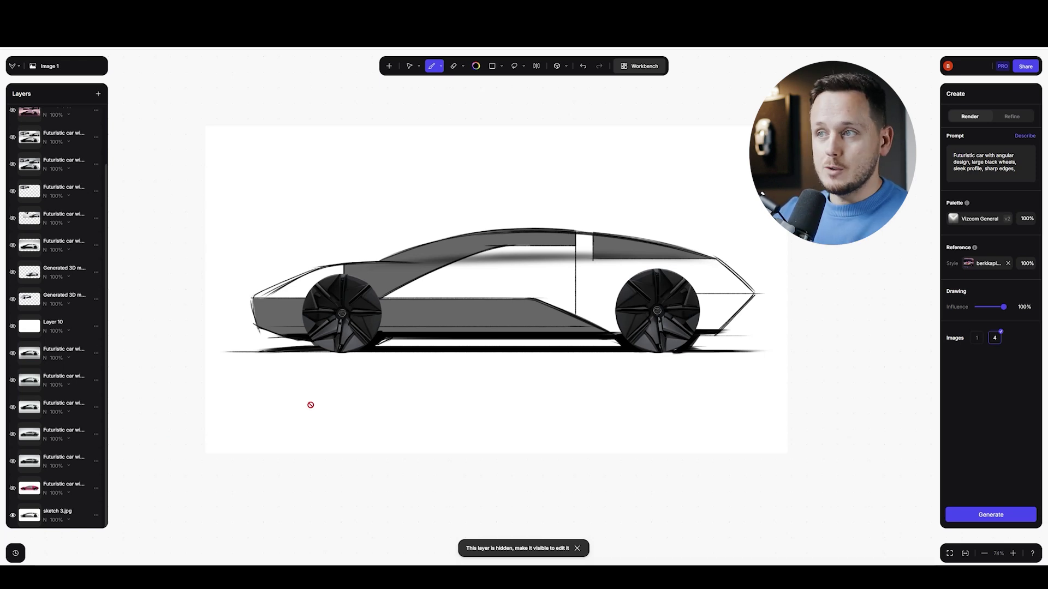
Show the red car render, then switch to the grey car render.
{"action": "scroll", "coordinate": [568, 294], "scroll_direction": "up", "scroll_amount": 3}
{"action": "scroll", "coordinate": [602, 292], "scroll_direction": "left", "scroll_amount": 2}
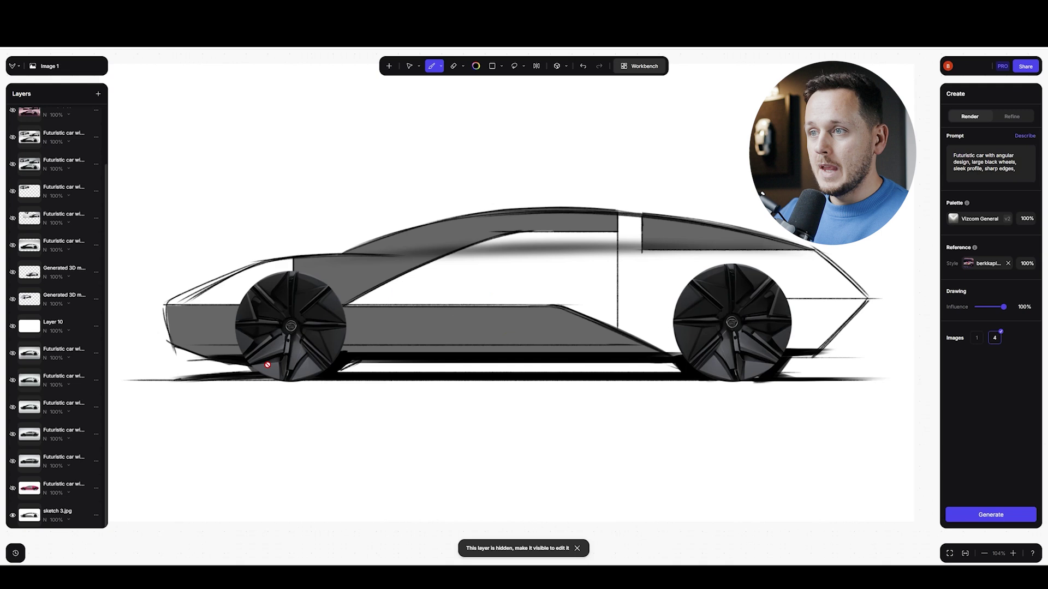
{"action": "scroll", "coordinate": [268, 365], "scroll_direction": "up", "scroll_amount": 5}
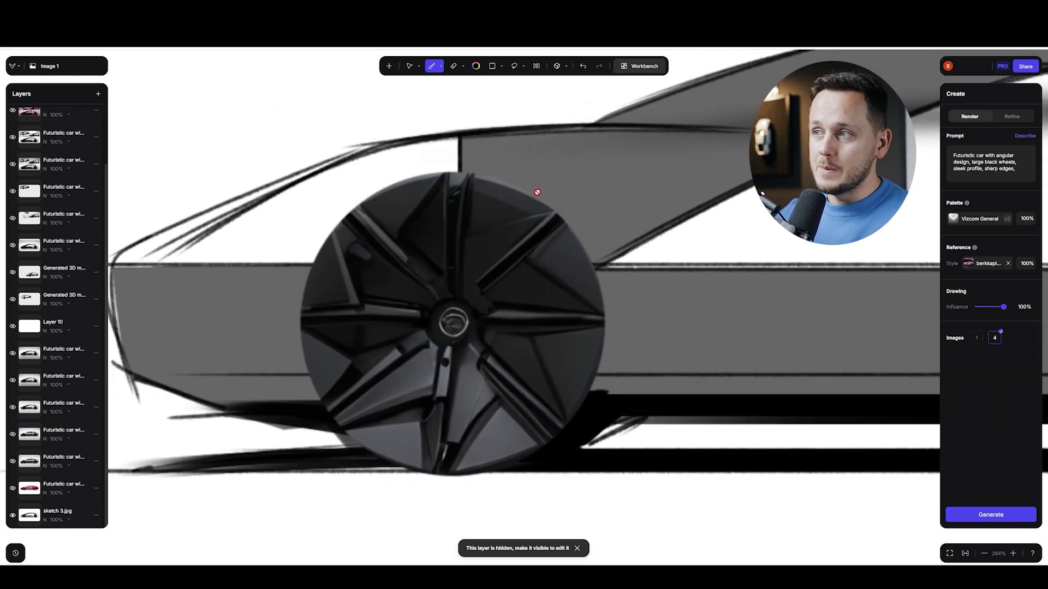
{"action": "scroll", "coordinate": [524, 235], "scroll_direction": "down", "scroll_amount": 5}
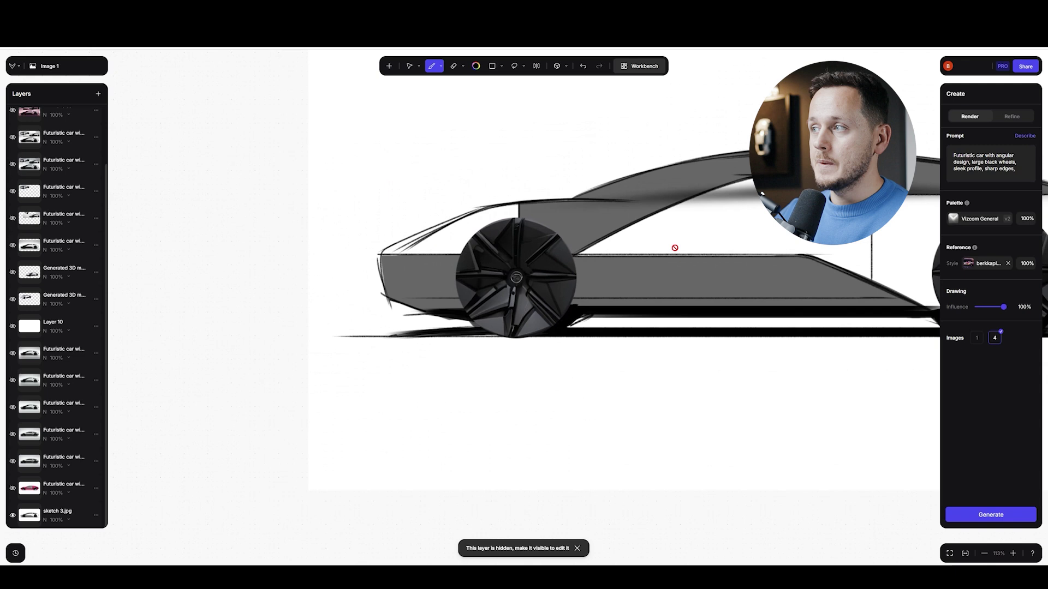
{"action": "scroll", "coordinate": [504, 293], "scroll_direction": "down", "scroll_amount": 2}
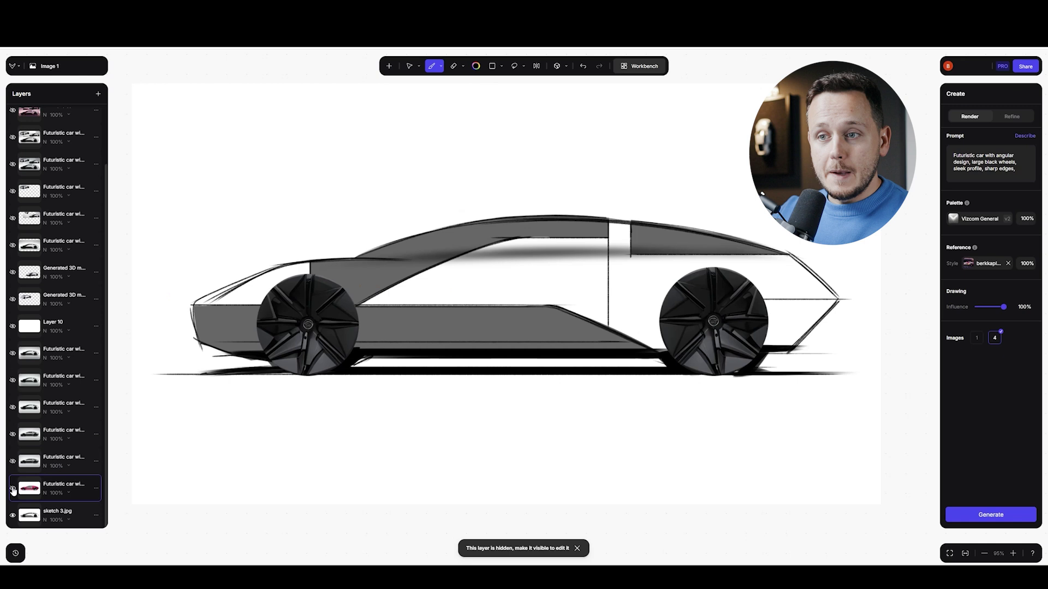
{"action": "left_click", "coordinate": [55, 487]}
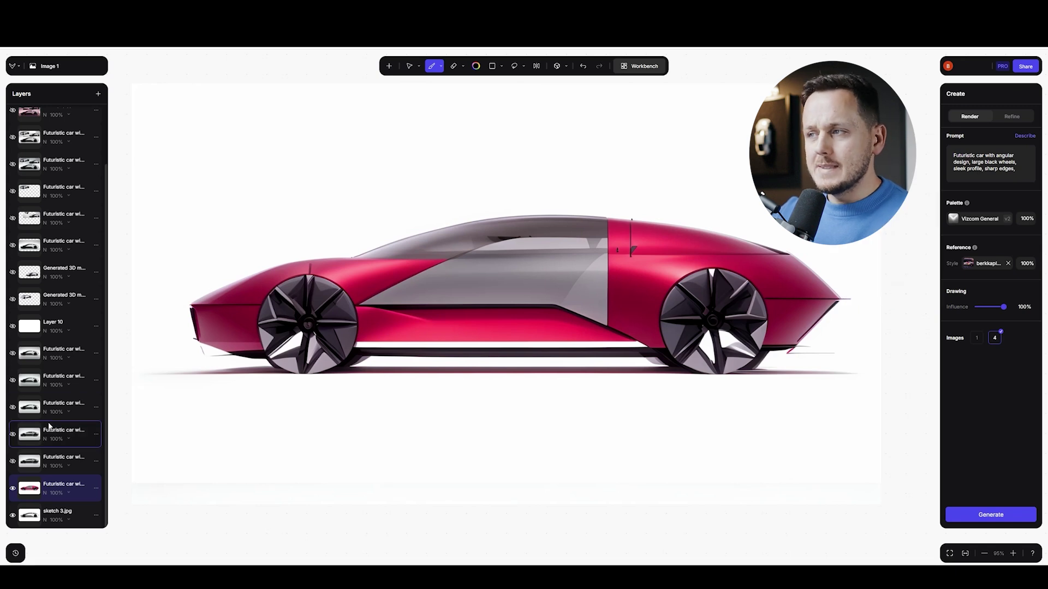
{"action": "left_click", "coordinate": [13, 461]}
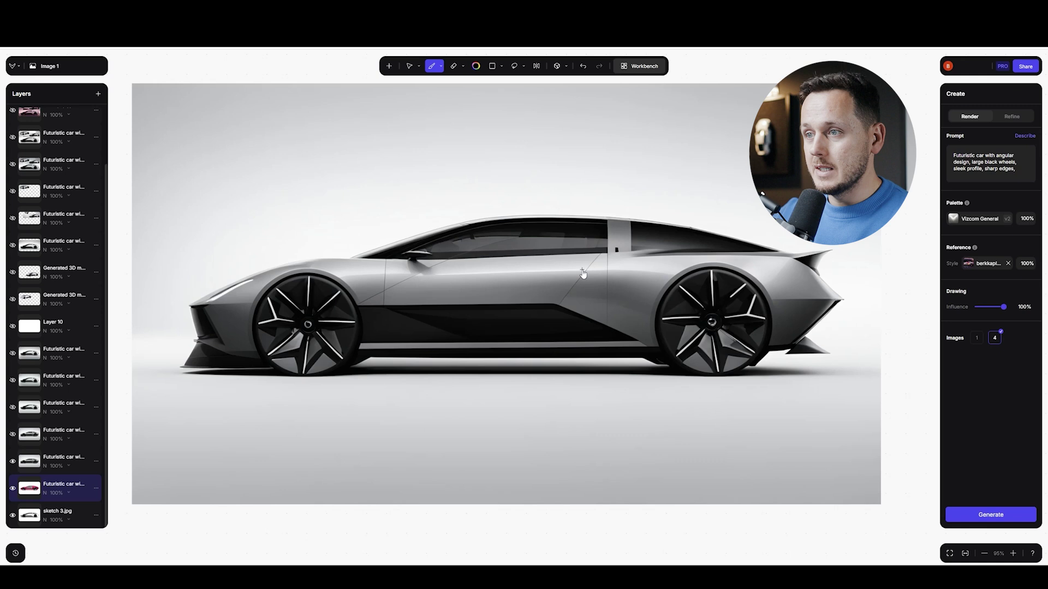
Toggle a render layer to compare versions, ending on the black-and-white two-tone render.
{"action": "left_click", "coordinate": [13, 434]}
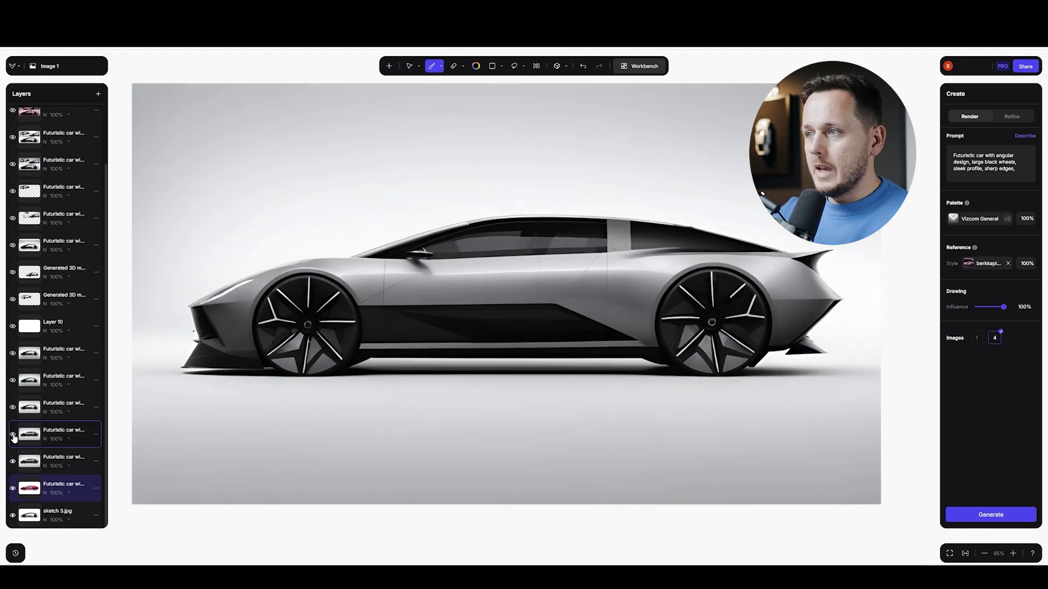
{"action": "left_click", "coordinate": [13, 434]}
{"action": "left_click", "coordinate": [13, 434]}
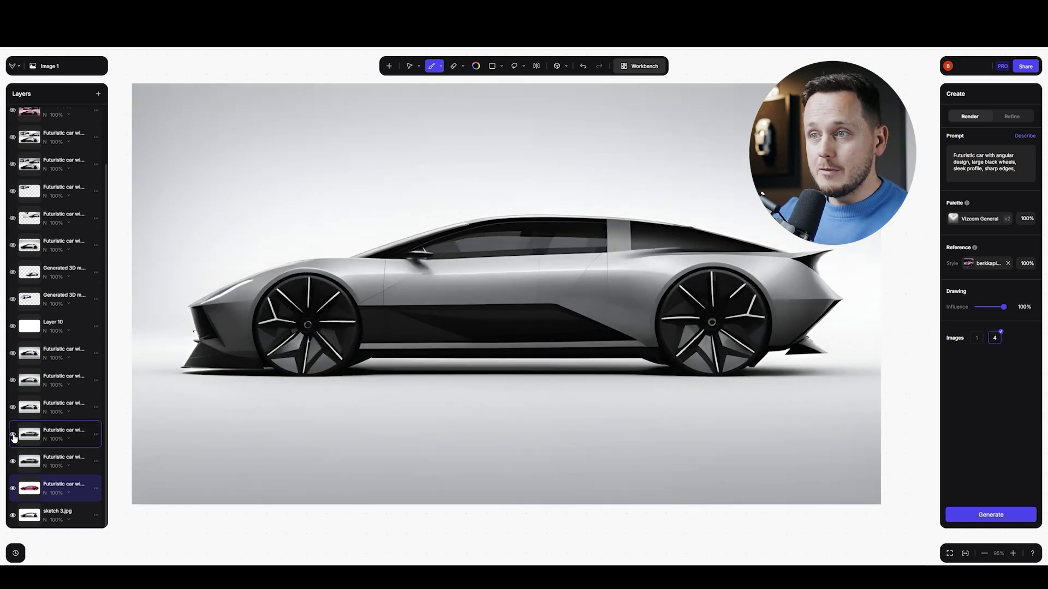
{"action": "left_click", "coordinate": [12, 434]}
{"action": "left_click", "coordinate": [13, 434]}
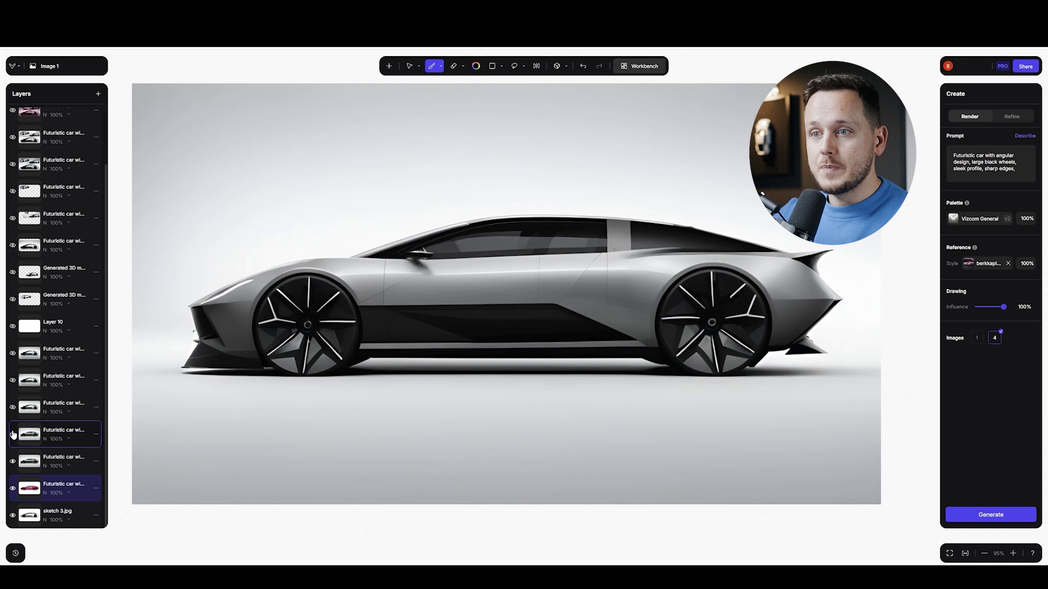
{"action": "left_click", "coordinate": [13, 408]}
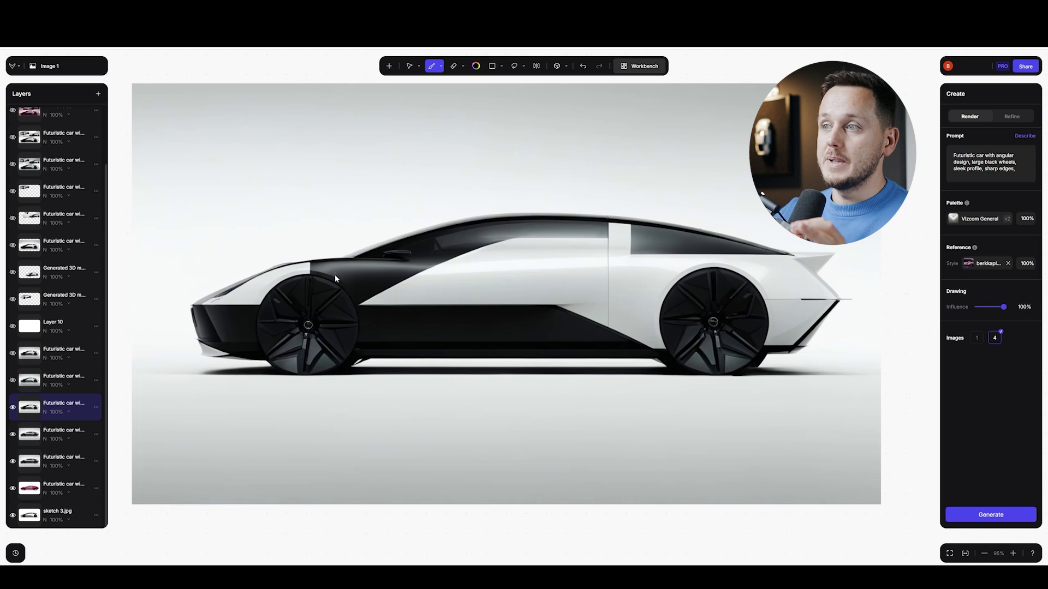
Flick the two-tone render on and off to compare it with the original sketch.
{"action": "left_click", "coordinate": [12, 407]}
{"action": "left_click", "coordinate": [13, 408]}
{"action": "left_click", "coordinate": [13, 408]}
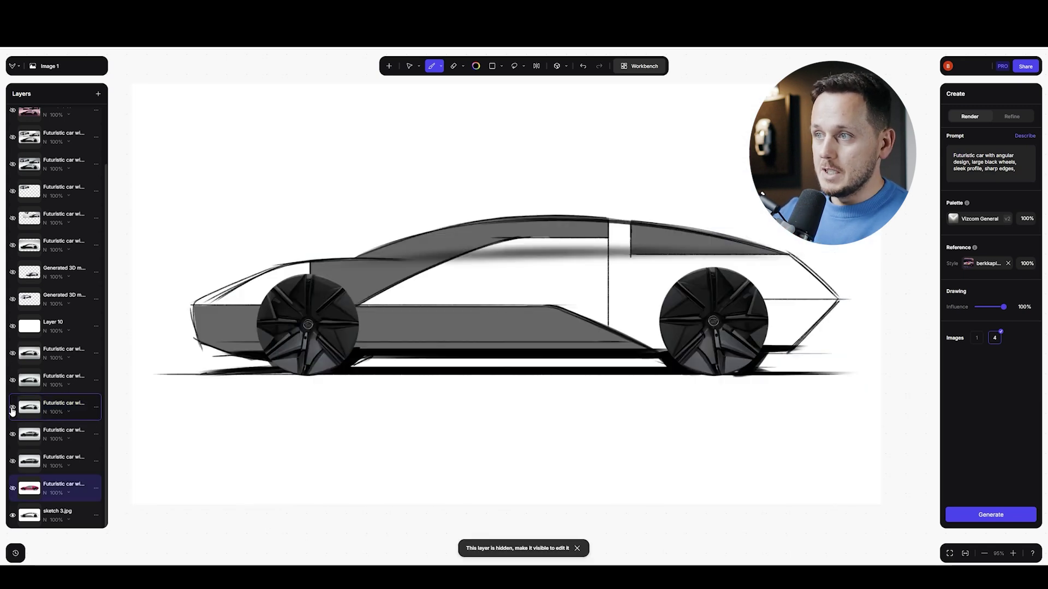
{"action": "left_click", "coordinate": [13, 408]}
{"action": "left_click", "coordinate": [12, 408]}
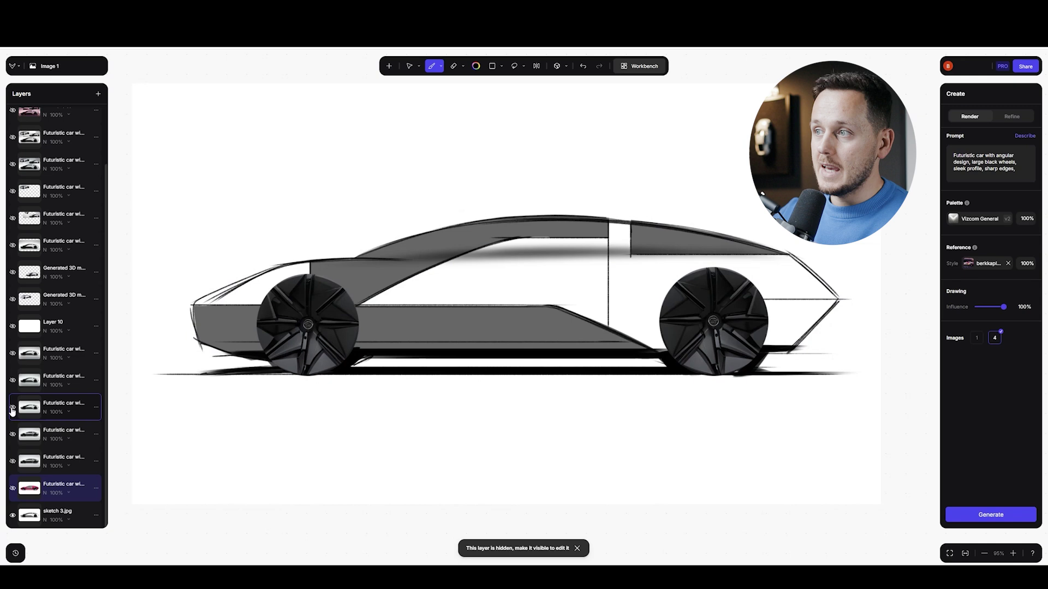
{"action": "left_click", "coordinate": [12, 408]}
{"action": "left_click", "coordinate": [12, 409]}
{"action": "left_click", "coordinate": [12, 409]}
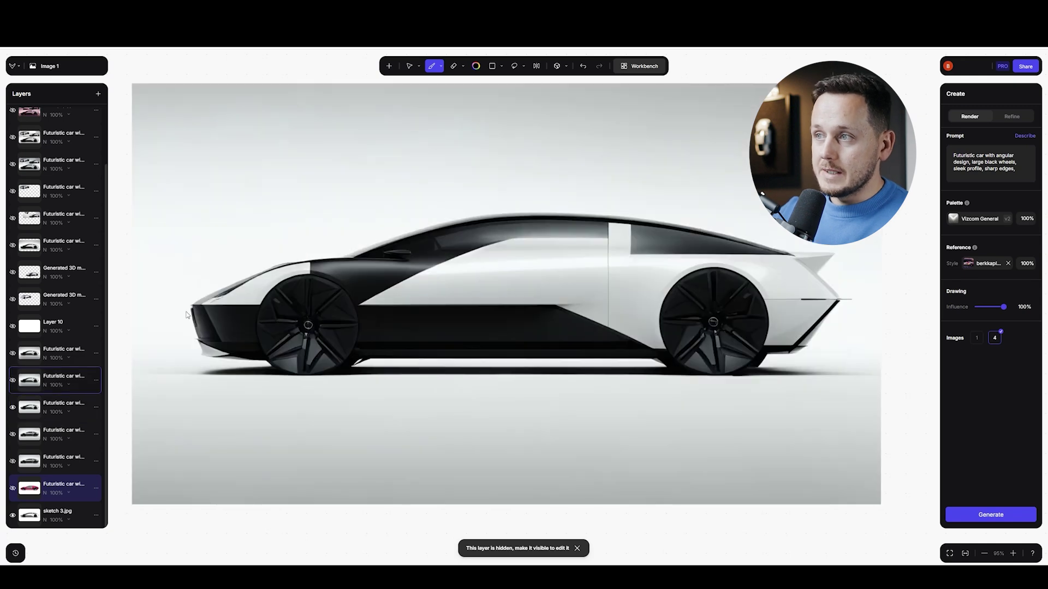
Compare neighbouring renders, leave the door-mirror render showing, and reveal the generated 3D car model.
{"action": "left_click", "coordinate": [13, 381]}
{"action": "left_click", "coordinate": [14, 383]}
{"action": "left_click", "coordinate": [14, 383]}
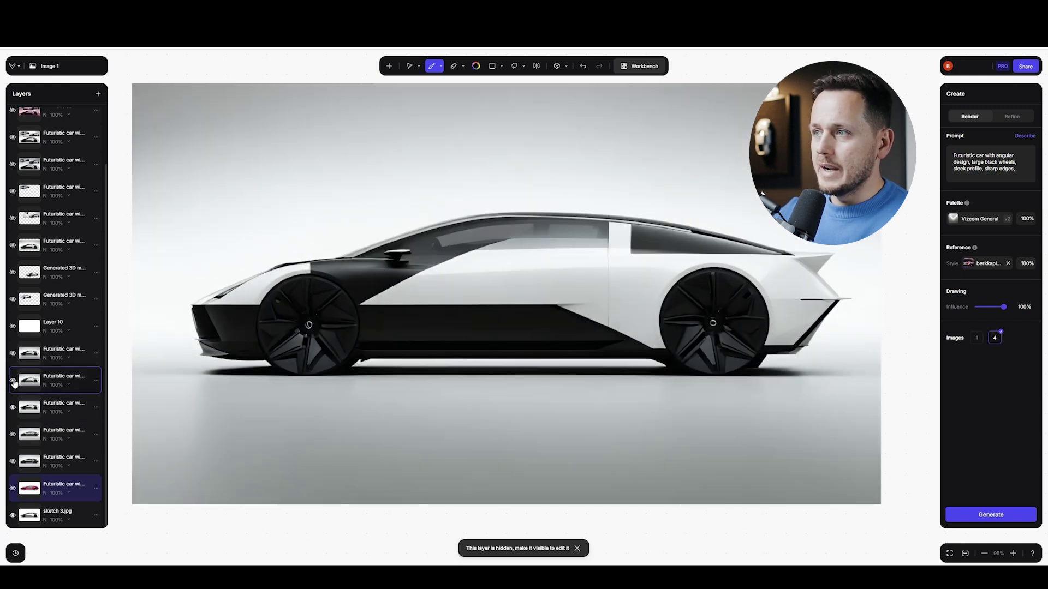
{"action": "left_click", "coordinate": [13, 354]}
{"action": "left_click", "coordinate": [13, 353]}
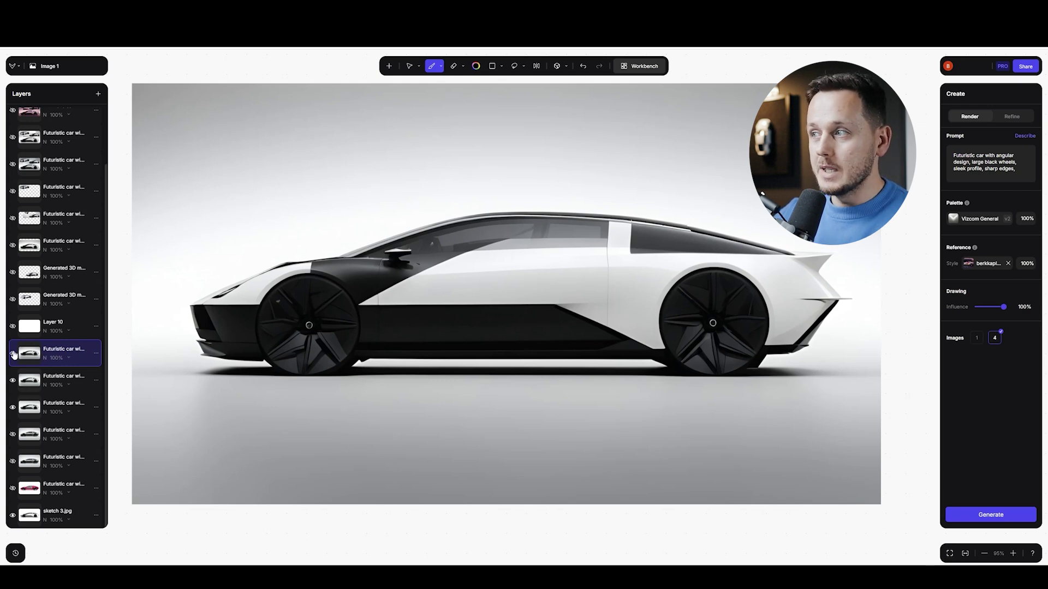
{"action": "left_click", "coordinate": [13, 353]}
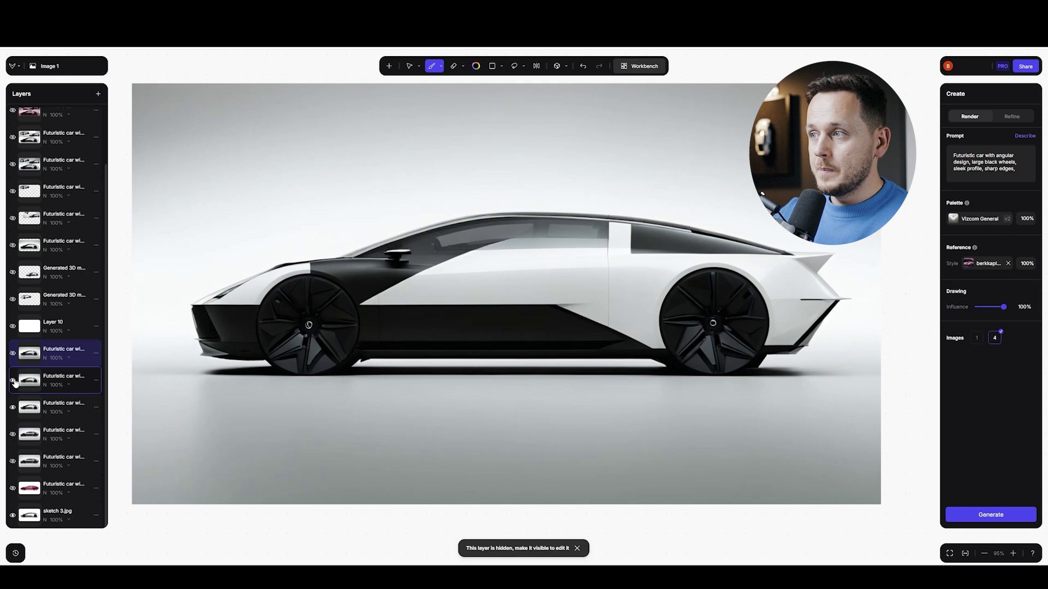
{"action": "left_click", "coordinate": [15, 382]}
{"action": "left_click", "coordinate": [15, 382]}
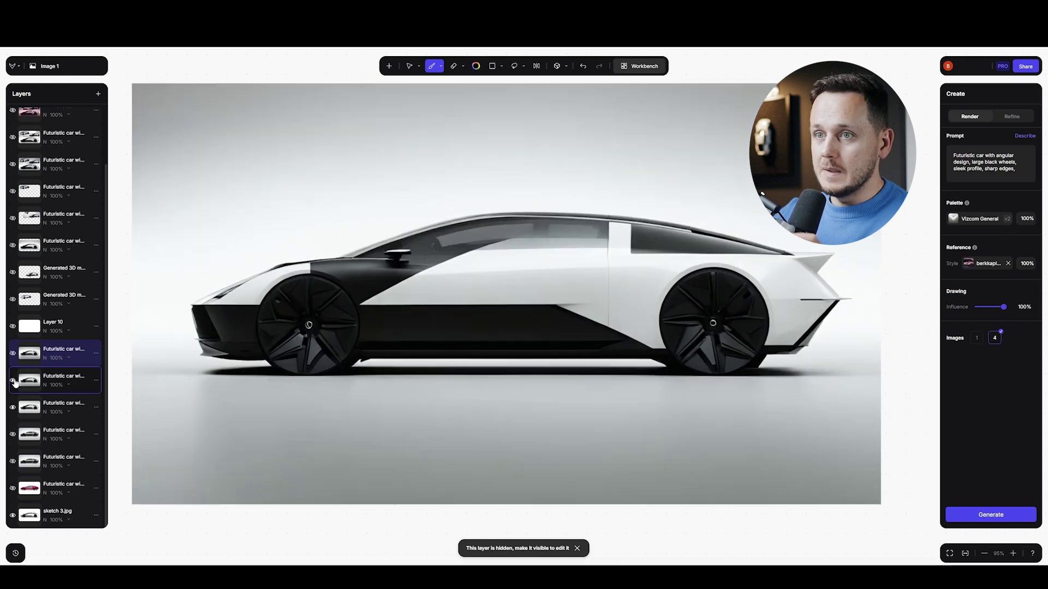
{"action": "left_click", "coordinate": [15, 382]}
{"action": "left_click", "coordinate": [15, 382]}
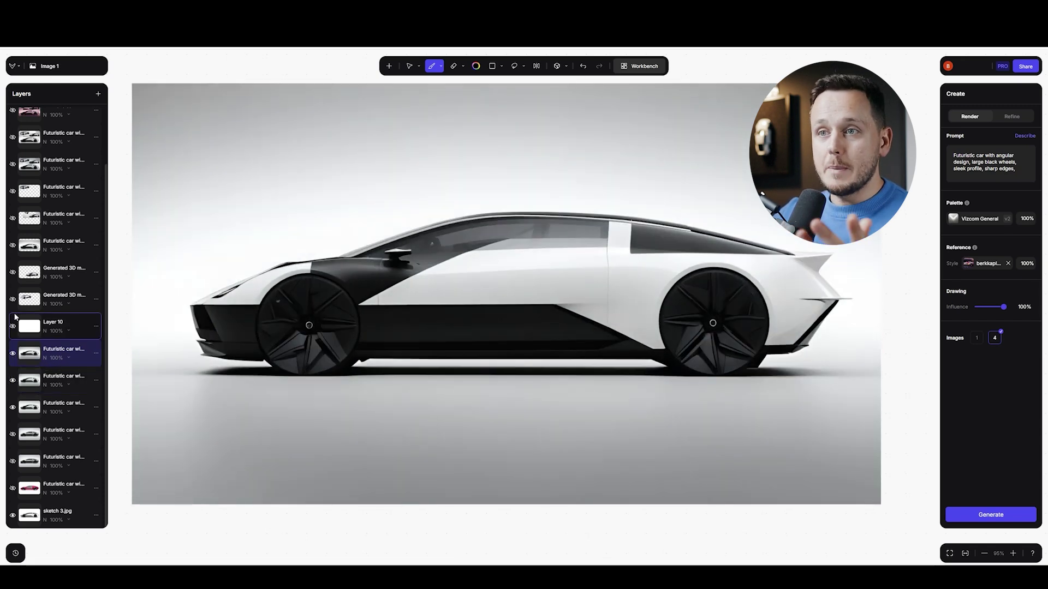
{"action": "left_click", "coordinate": [12, 299]}
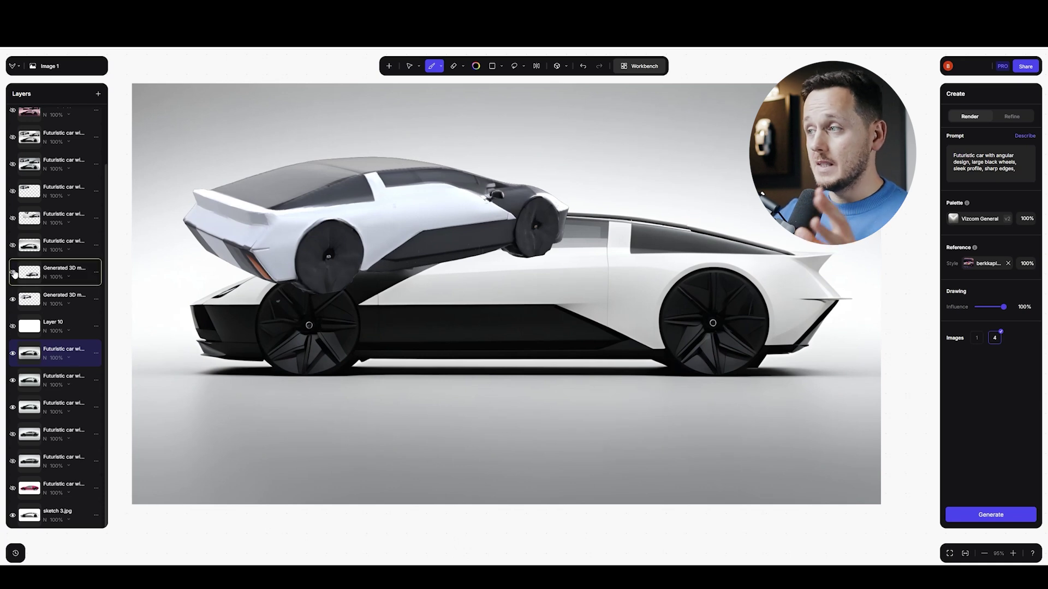
Show the second generated 3D car model layer.
{"action": "left_click", "coordinate": [13, 273]}
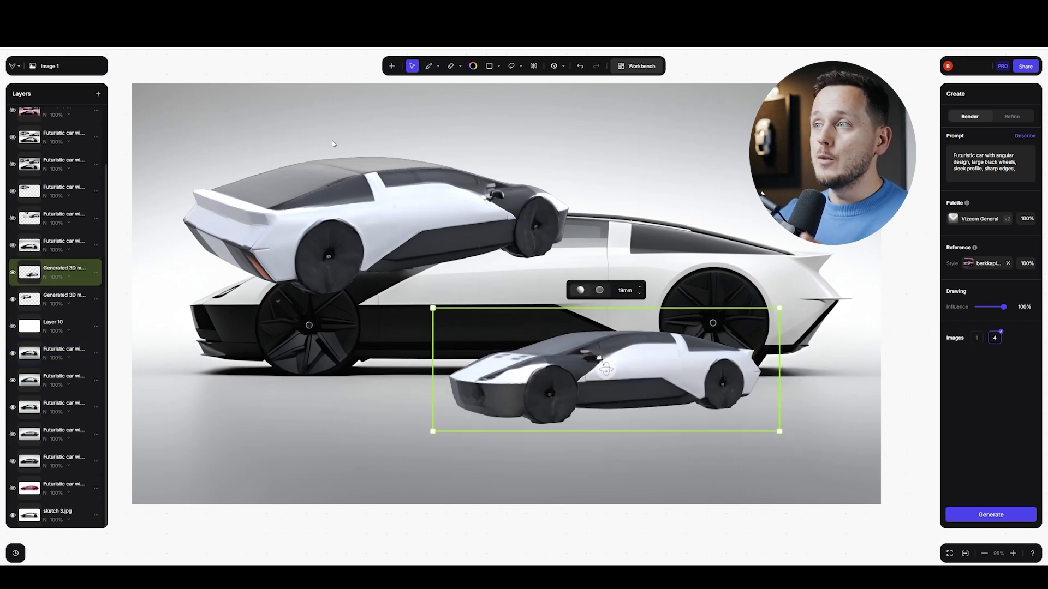
{"action": "left_click", "coordinate": [558, 66]}
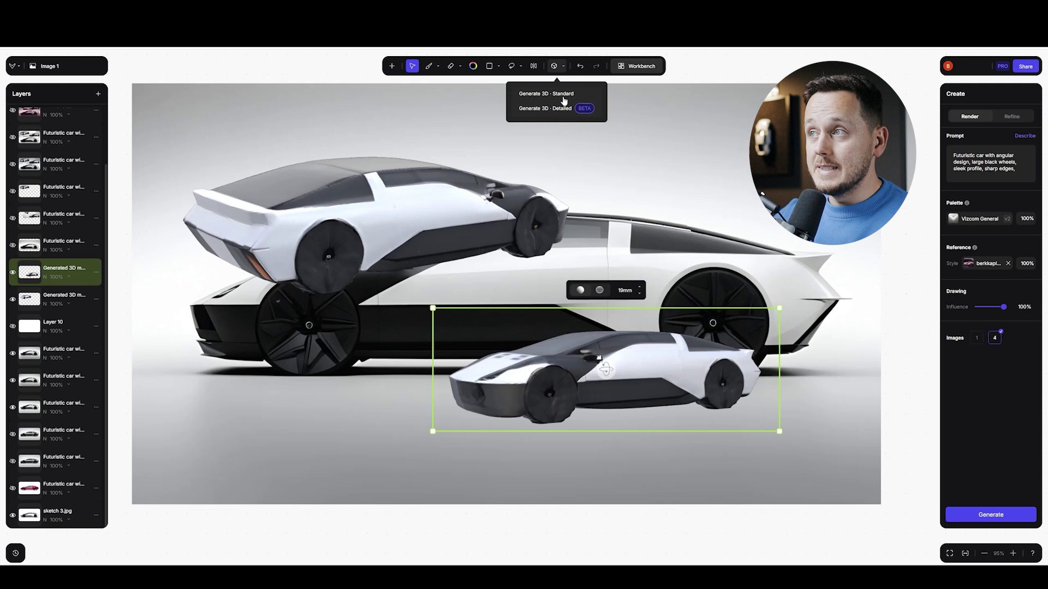
{"action": "left_click", "coordinate": [561, 68]}
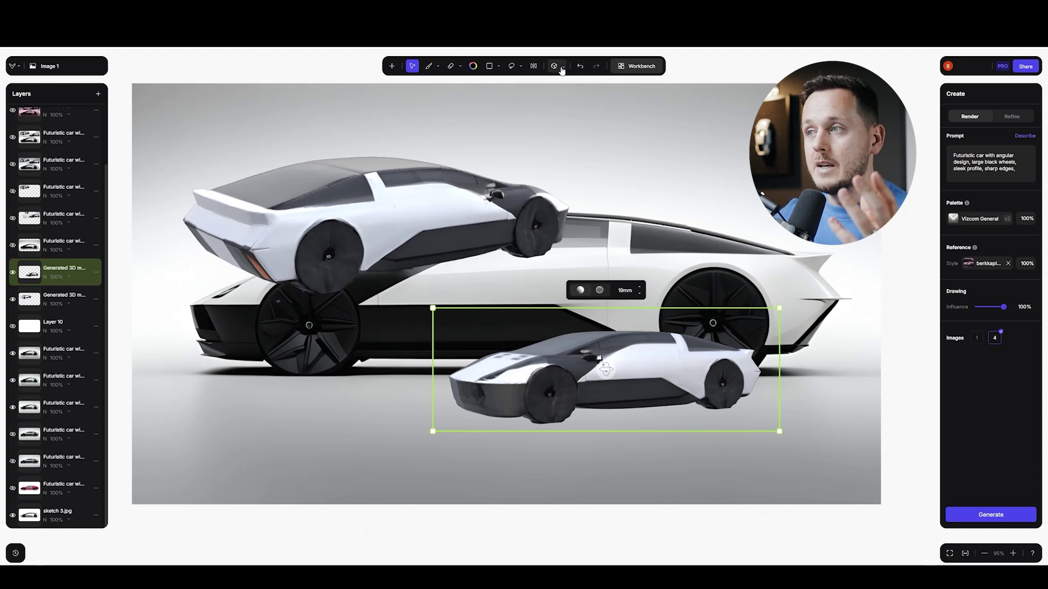
Orbit the model to a front three-quarter view and place it beside the first over white Layer 10.
{"action": "mouse_move", "coordinate": [600, 367]}
{"action": "left_mouse_down"}
{"action": "mouse_move", "coordinate": [625, 386]}
{"action": "mouse_move", "coordinate": [606, 371]}
{"action": "left_mouse_up"}
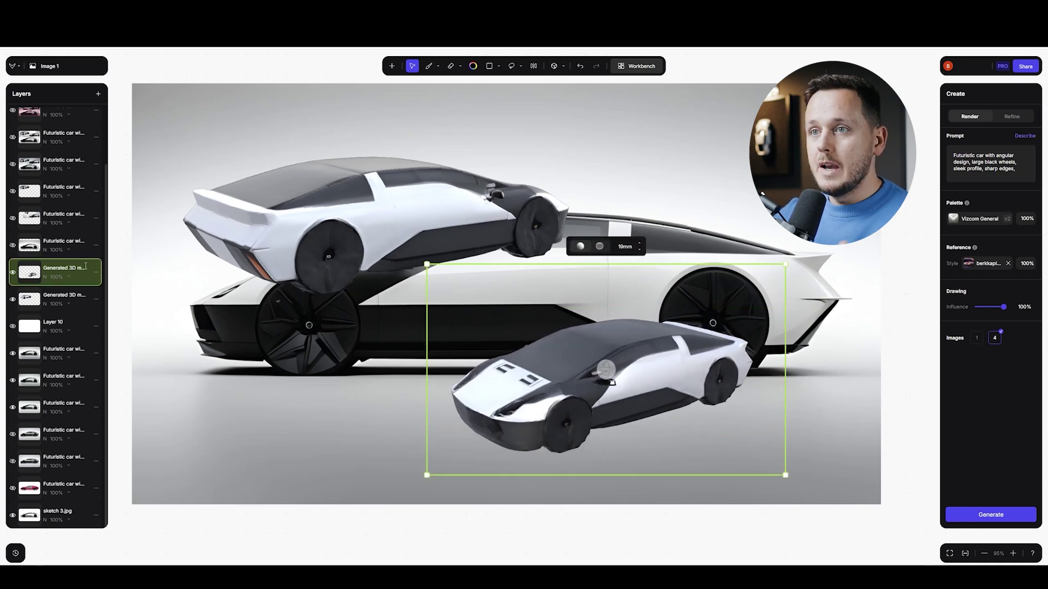
{"action": "left_click_drag", "start_coordinate": [613, 382], "coordinate": [612, 355]}
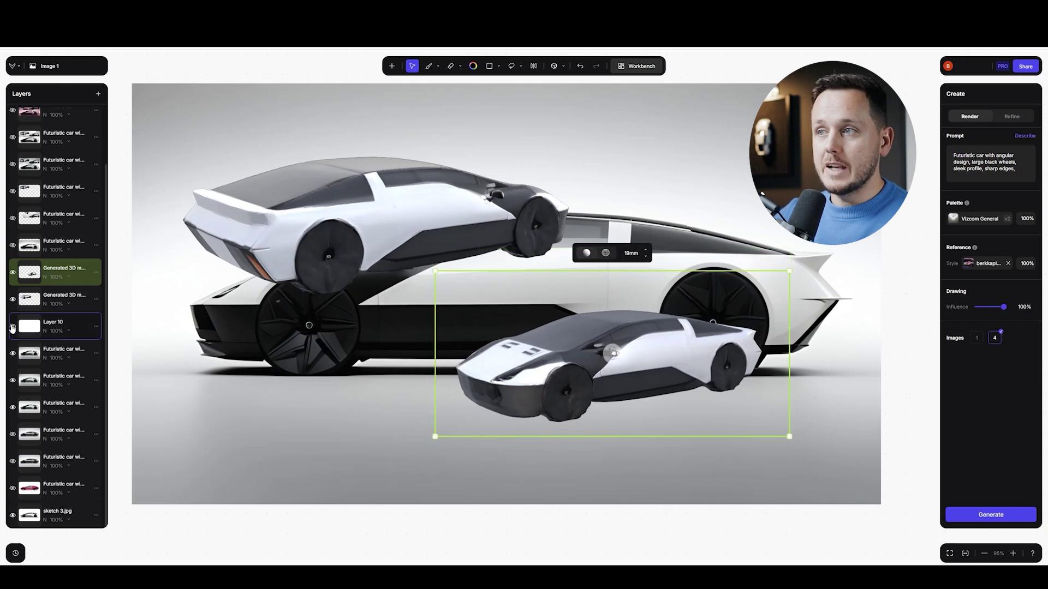
{"action": "left_click", "coordinate": [12, 327]}
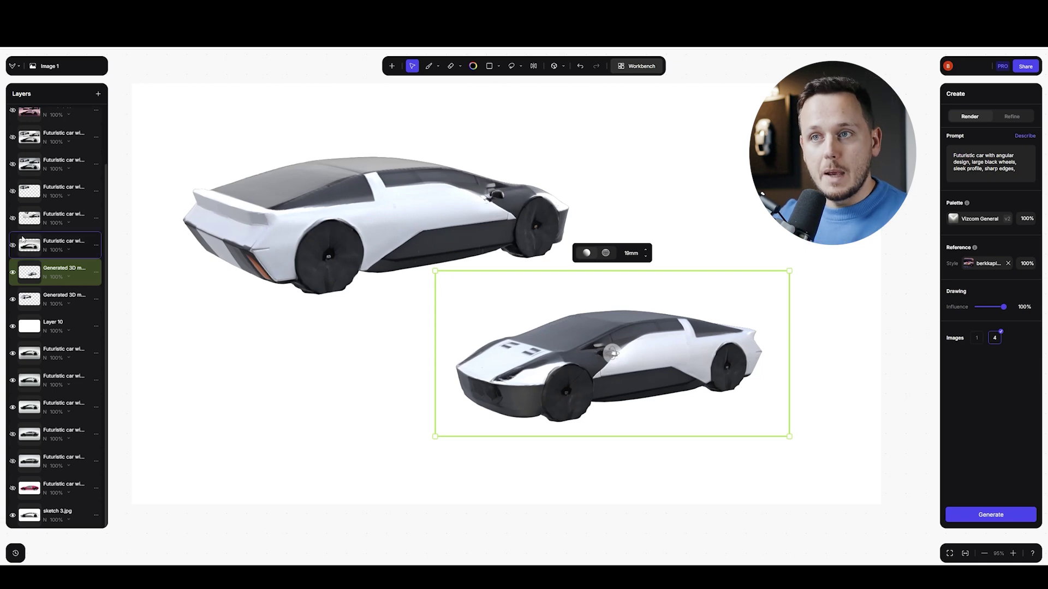
{"action": "left_click_drag", "start_coordinate": [523, 382], "coordinate": [617, 197]}
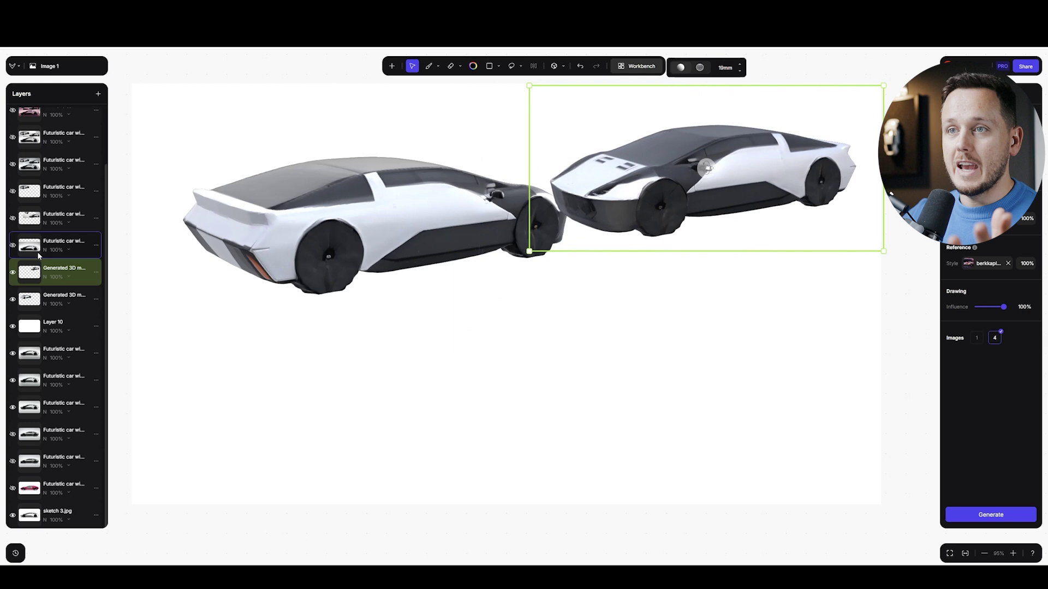
Show the side-view and upper render layers, selecting render layers with the brush tool active.
{"action": "left_click", "coordinate": [12, 246]}
{"action": "left_click", "coordinate": [12, 218]}
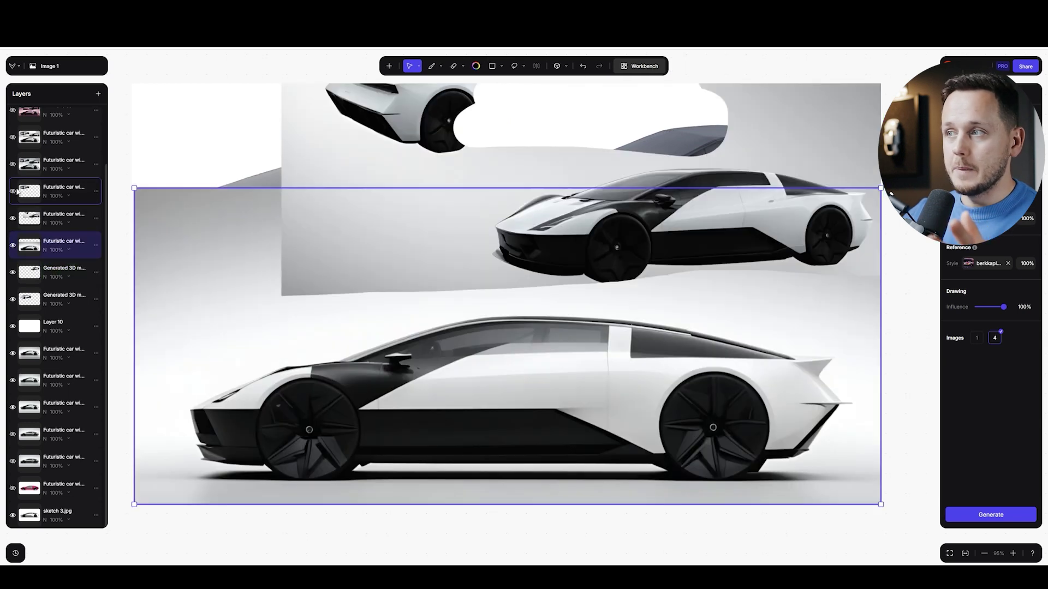
{"action": "left_click", "coordinate": [13, 191]}
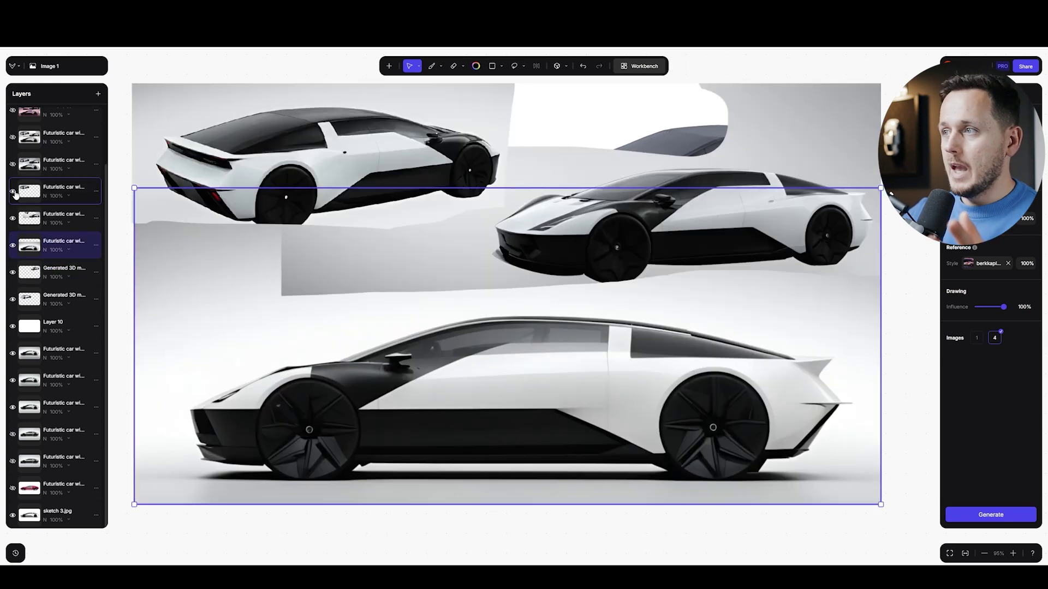
{"action": "left_click", "coordinate": [62, 281]}
{"action": "left_click", "coordinate": [63, 244]}
{"action": "key", "text": "b"}
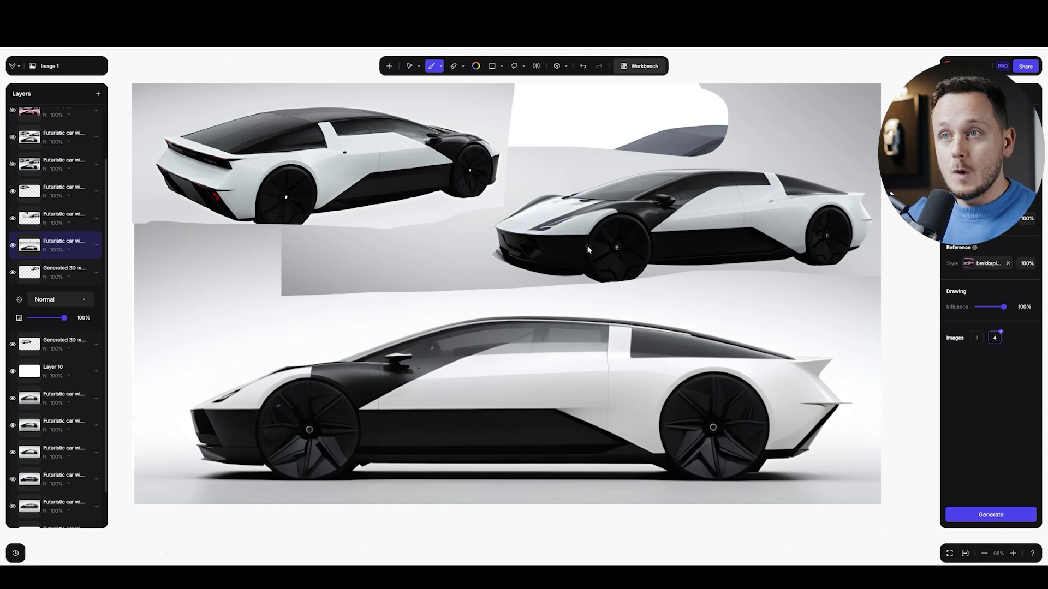
{"action": "left_click", "coordinate": [12, 164]}
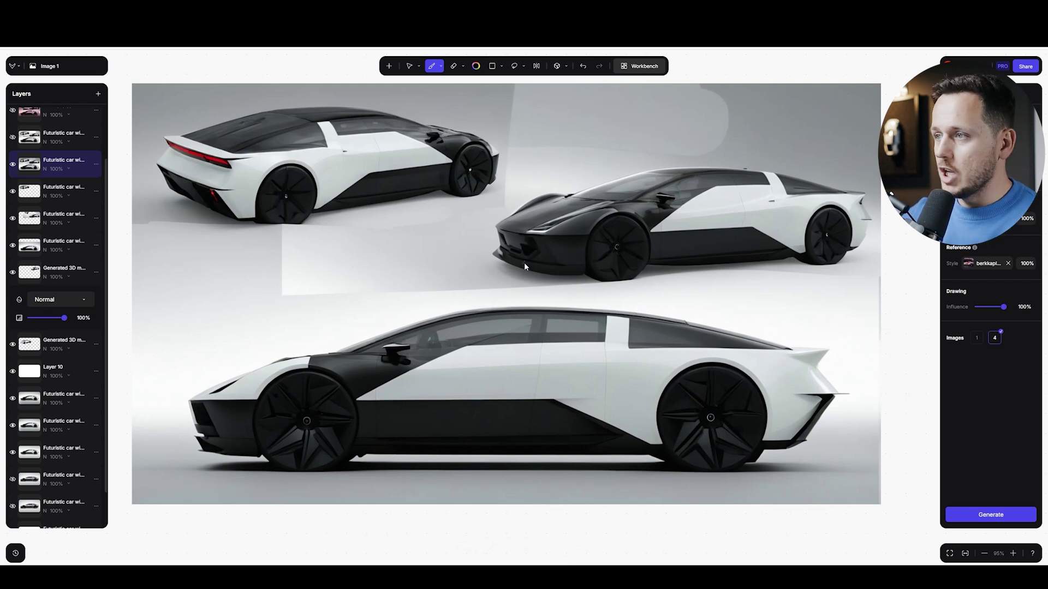
Toggle layers 4 and 5 to compare, ending on the black-and-white white-patch composite.
{"action": "scroll", "coordinate": [55, 219], "scroll_direction": "up", "scroll_amount": 2}
{"action": "left_click", "coordinate": [14, 204]}
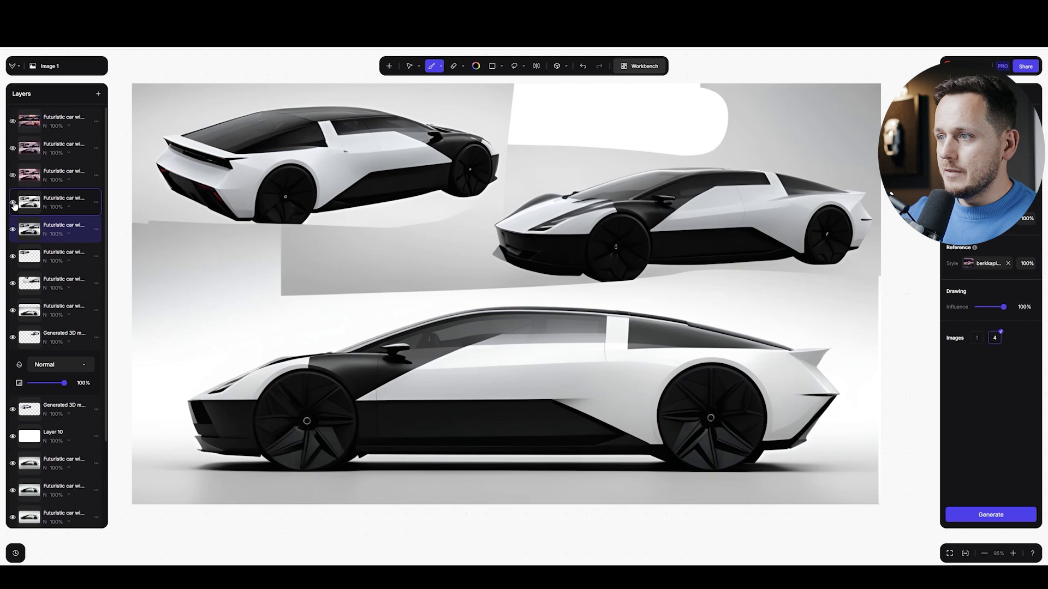
{"action": "left_click", "coordinate": [13, 203]}
{"action": "left_click", "coordinate": [14, 204]}
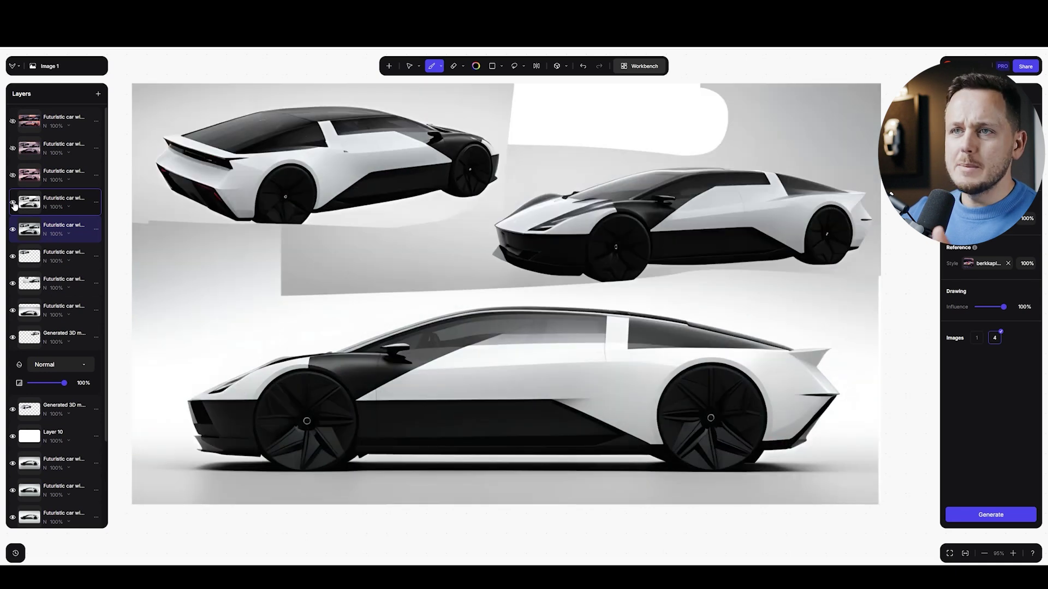
{"action": "left_click", "coordinate": [13, 204]}
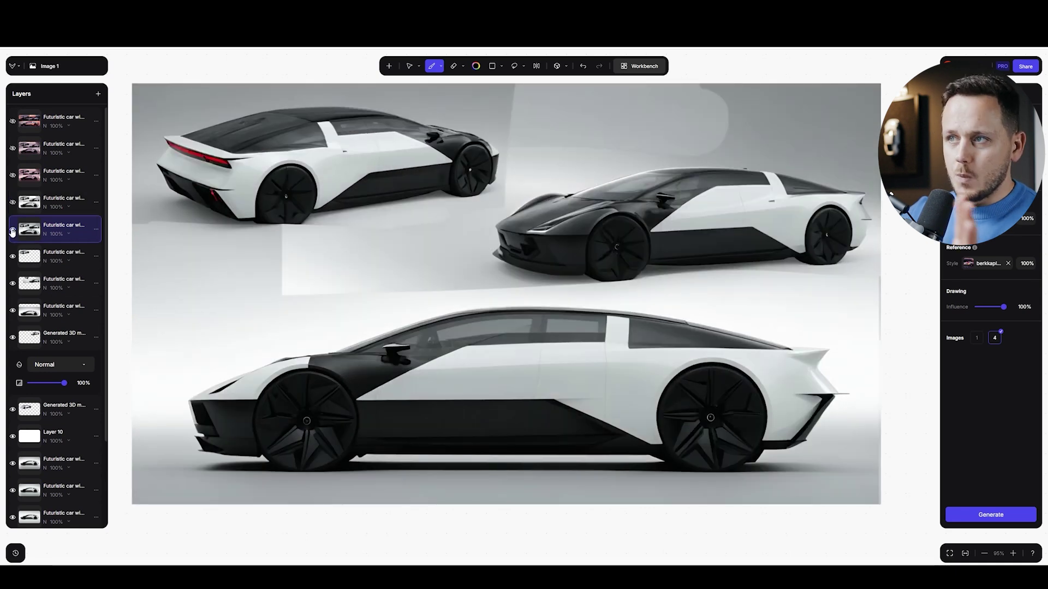
{"action": "left_click", "coordinate": [12, 232]}
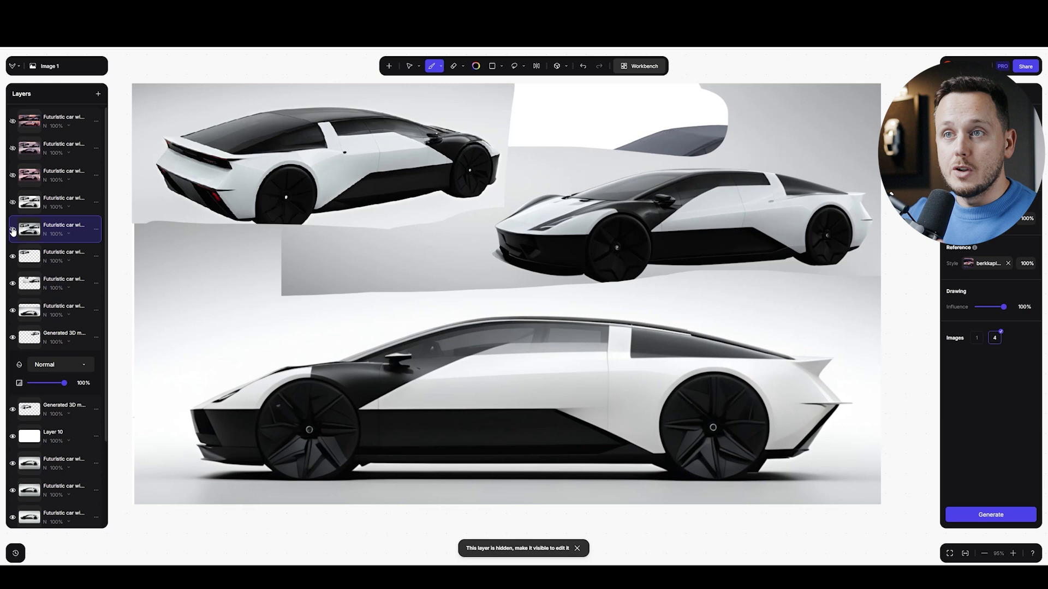
{"action": "left_click", "coordinate": [13, 232]}
{"action": "left_click", "coordinate": [13, 204]}
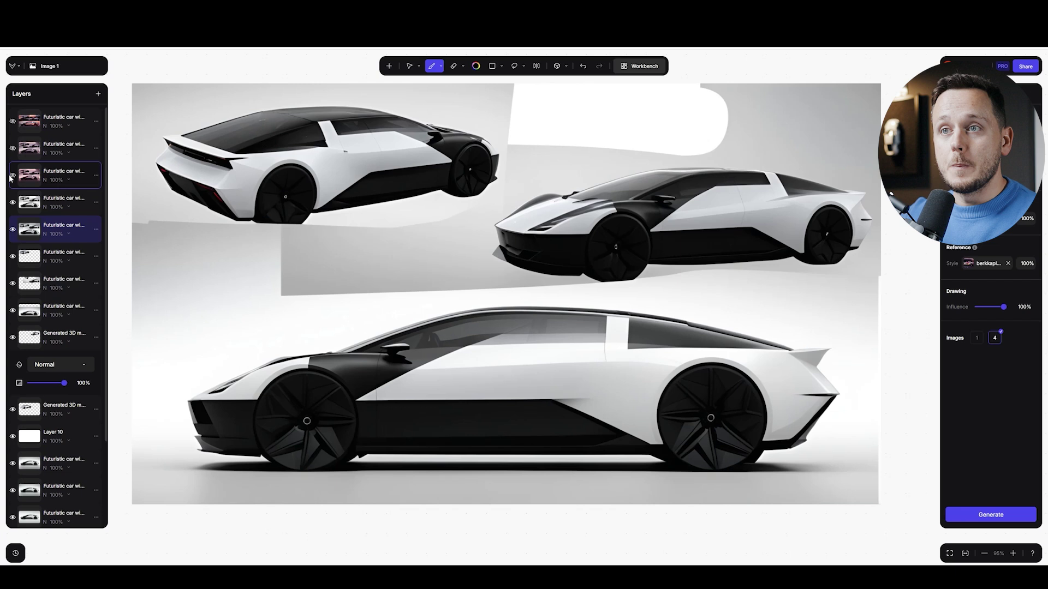
Show the pink layer, hide the rain overlay, enable the silver-and-red render, and open the style reference.
{"action": "left_click", "coordinate": [13, 176]}
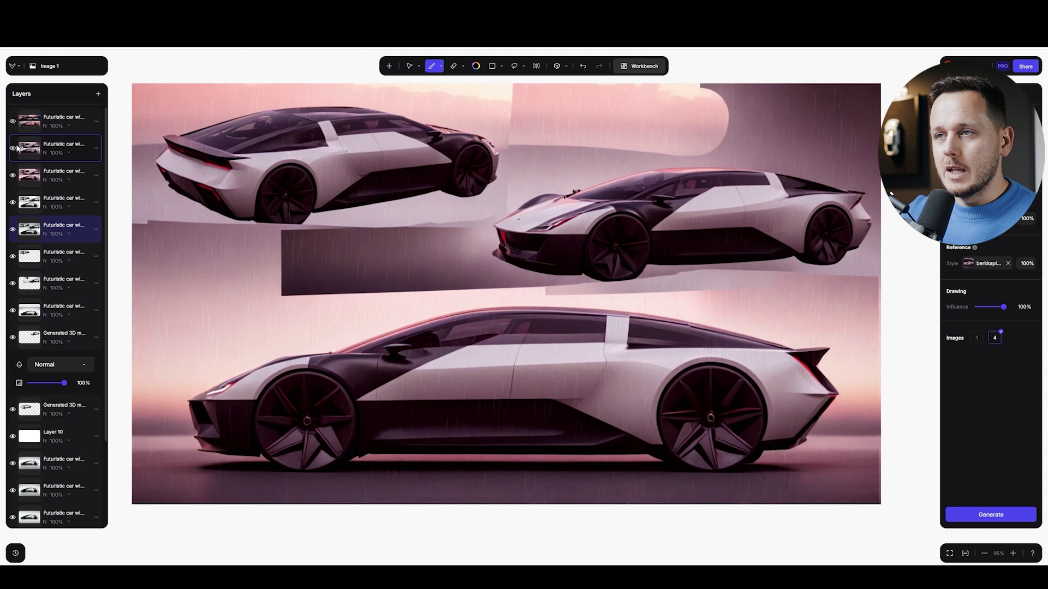
{"action": "left_click", "coordinate": [12, 149]}
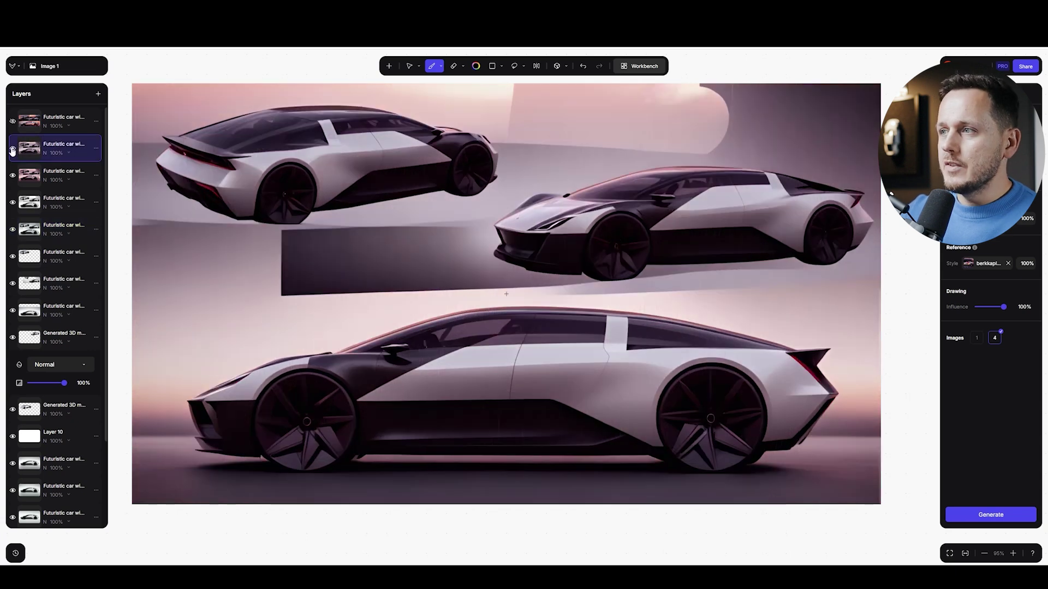
{"action": "left_click", "coordinate": [12, 122]}
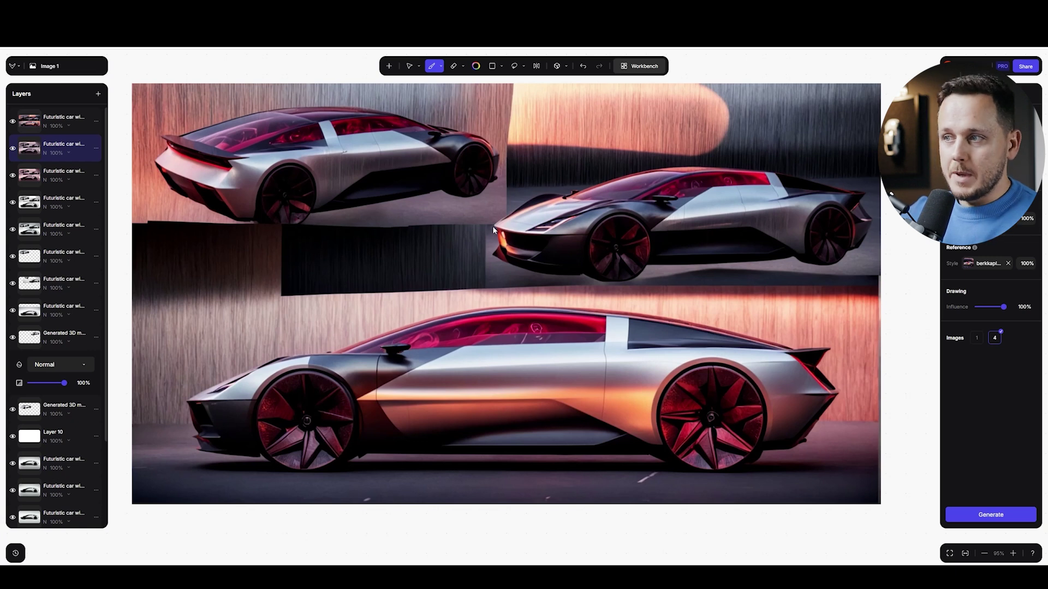
{"action": "left_click", "coordinate": [953, 265]}
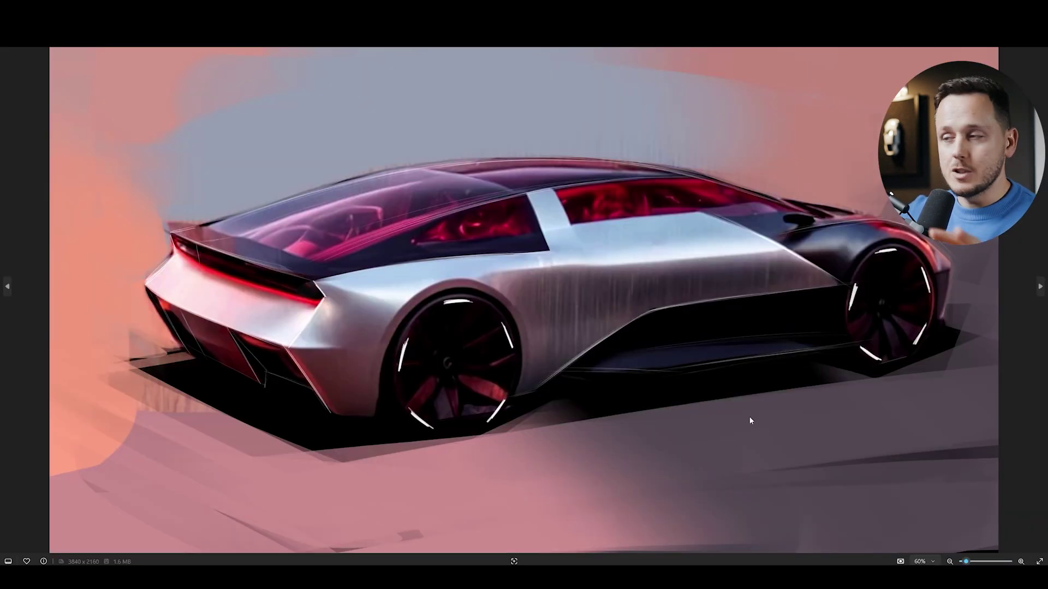
{"action": "key", "text": "Right"}
{"action": "key", "text": "Right"}
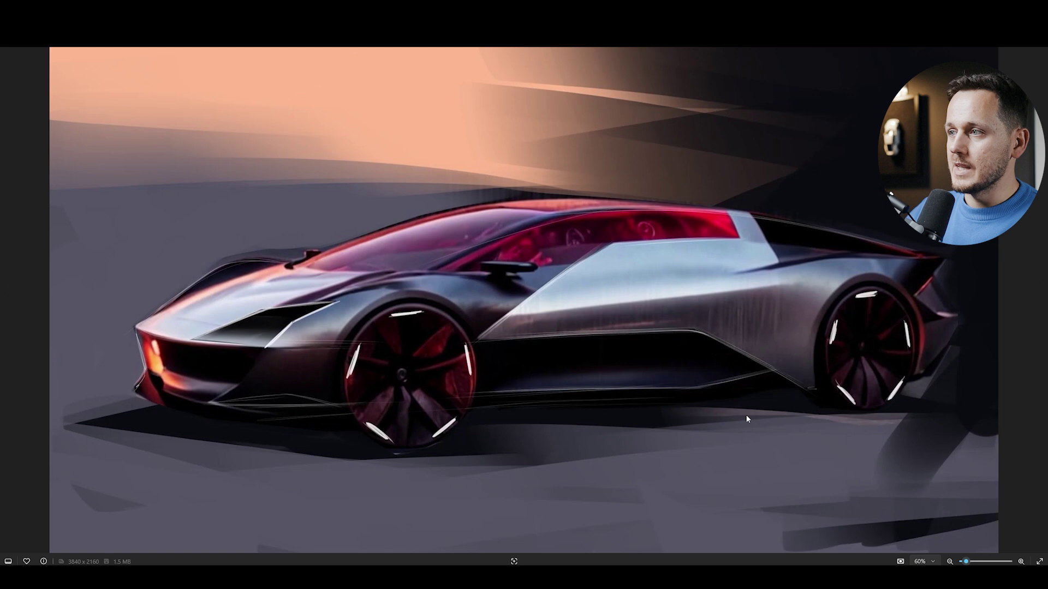
{"action": "key", "text": "Left"}
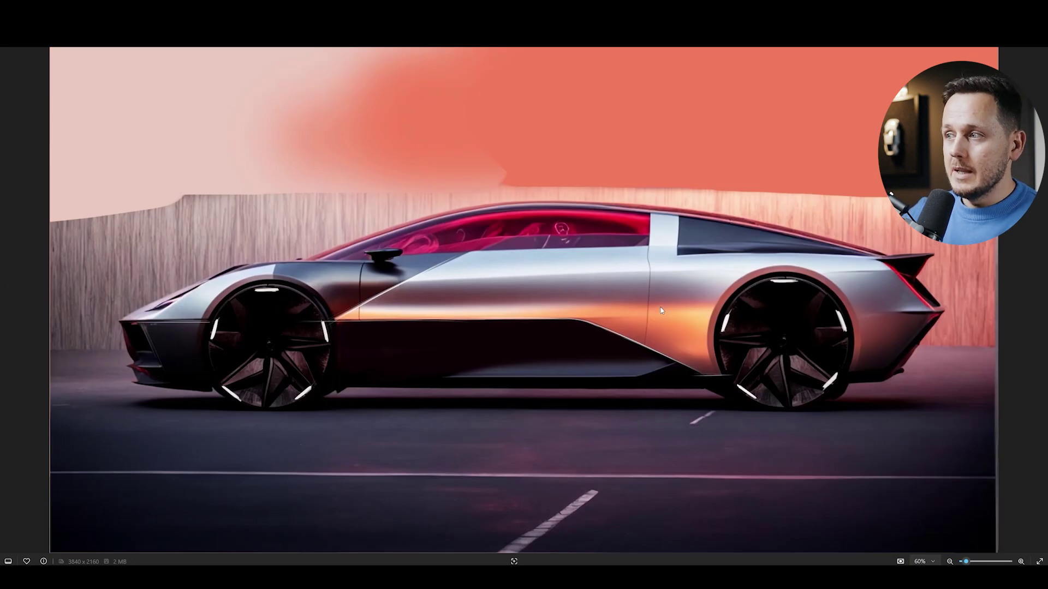
{"action": "scroll", "coordinate": [646, 319], "scroll_direction": "up", "scroll_amount": 3}
{"action": "scroll", "coordinate": [590, 288], "scroll_direction": "down", "scroll_amount": 3}
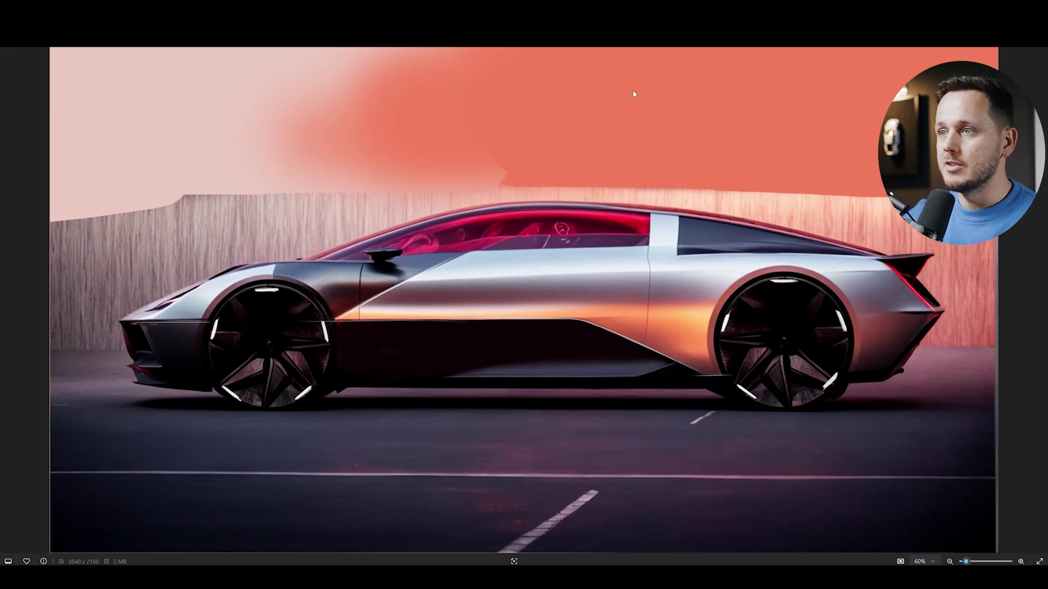
{"action": "scroll", "coordinate": [404, 268], "scroll_direction": "up", "scroll_amount": 3}
{"action": "scroll", "coordinate": [556, 269], "scroll_direction": "down", "scroll_amount": 2}
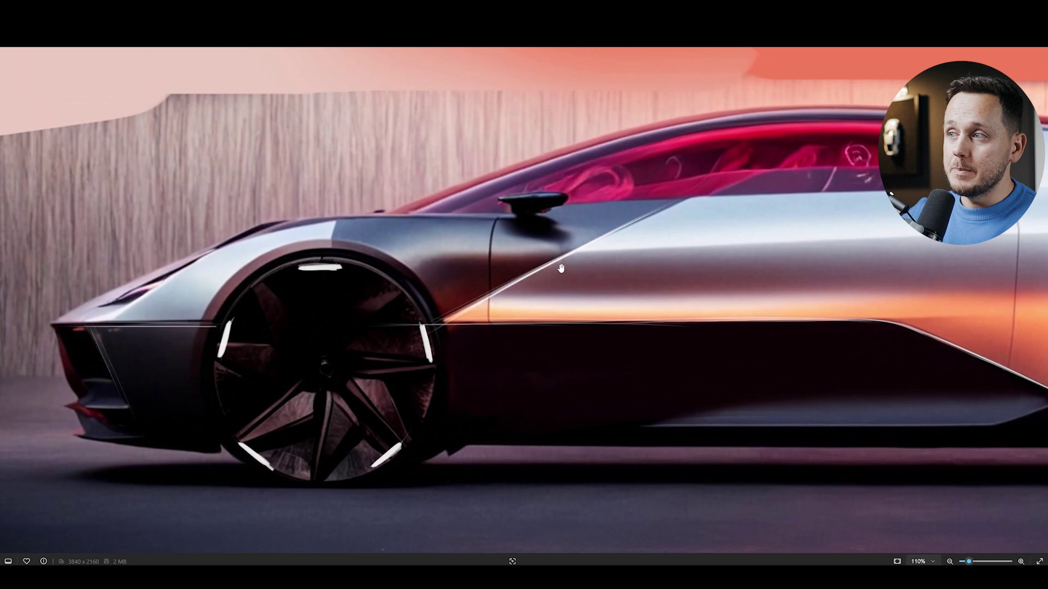
{"action": "scroll", "coordinate": [568, 279], "scroll_direction": "down", "scroll_amount": 1}
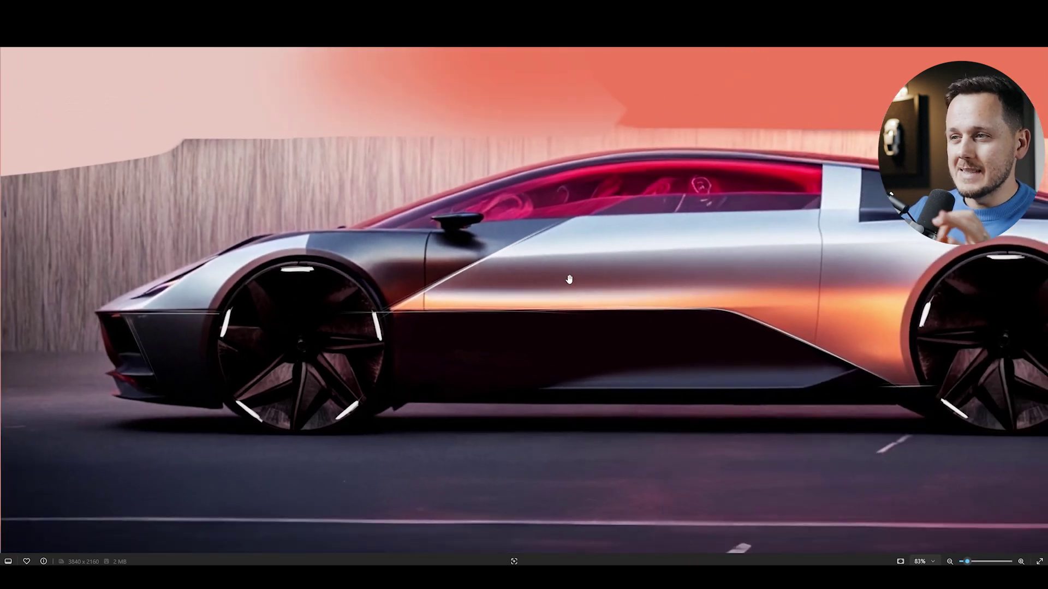
{"action": "scroll", "coordinate": [569, 280], "scroll_direction": "down", "scroll_amount": 1}
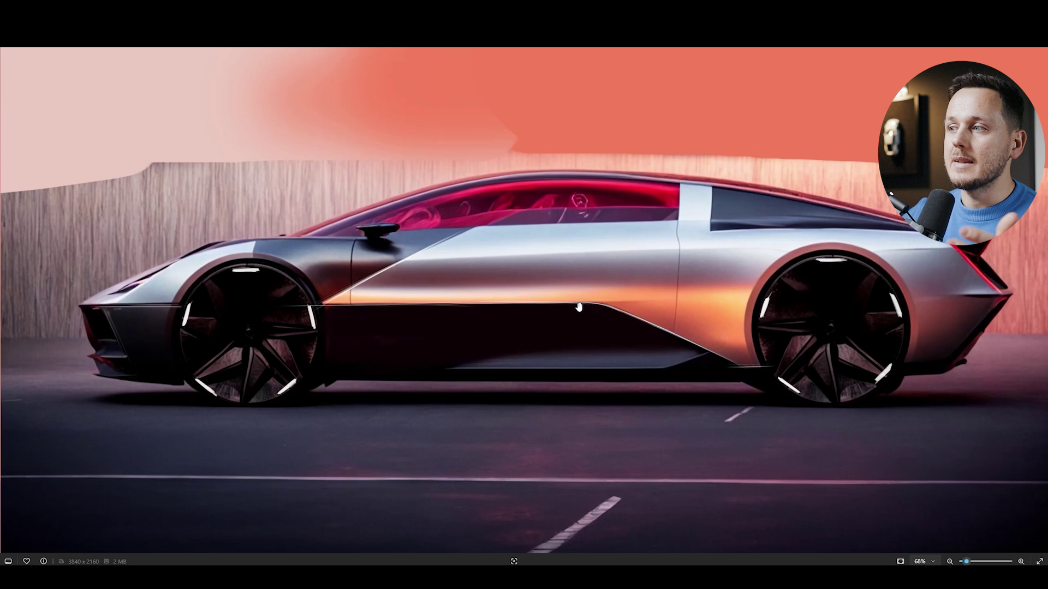
{"action": "key", "text": "Right"}
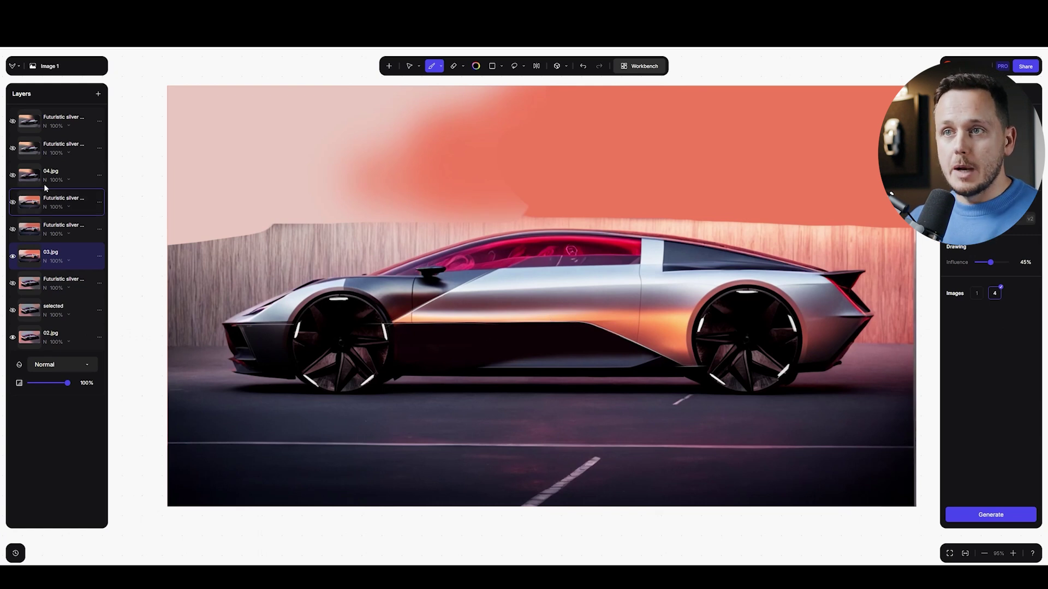
Toggle the Futuristic silver layers to display the 04.jpg front three-quarter render.
{"action": "left_click", "coordinate": [12, 229]}
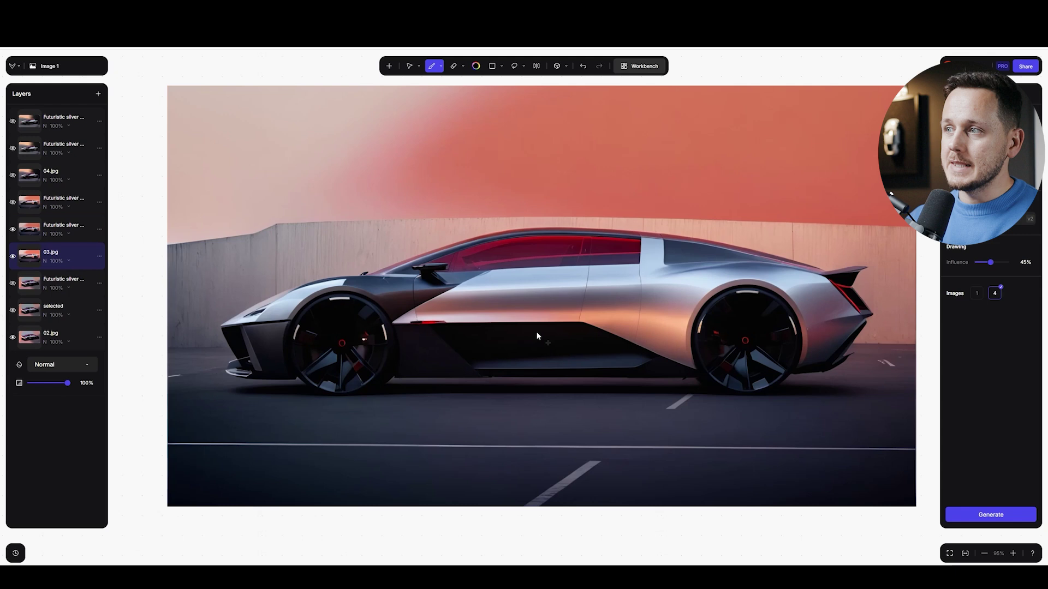
{"action": "left_click", "coordinate": [12, 203]}
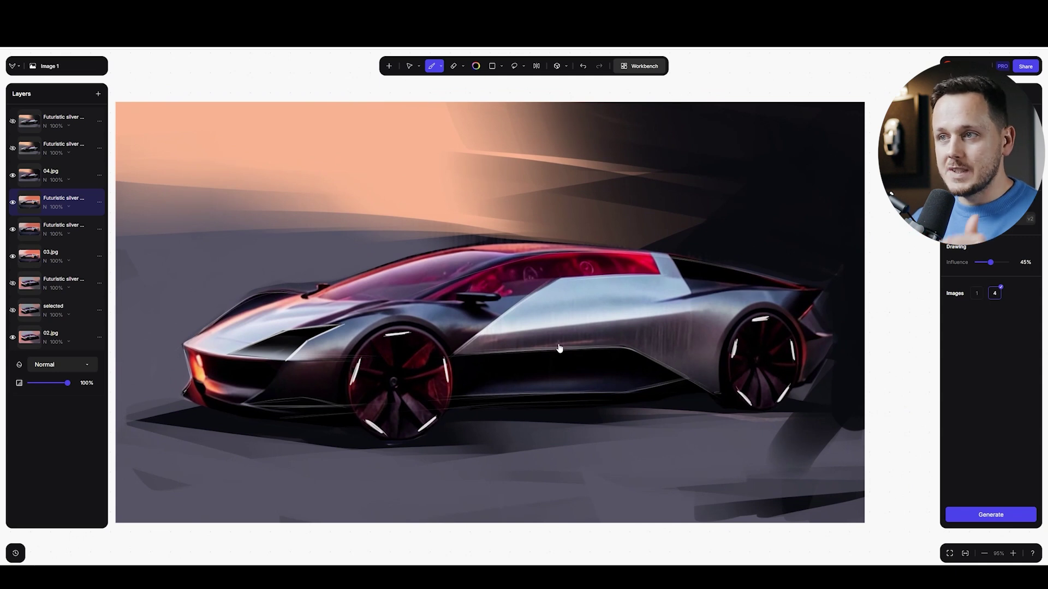
Flip the top two render layers on and off to compare the front three-quarter variants.
{"action": "left_click", "coordinate": [13, 149]}
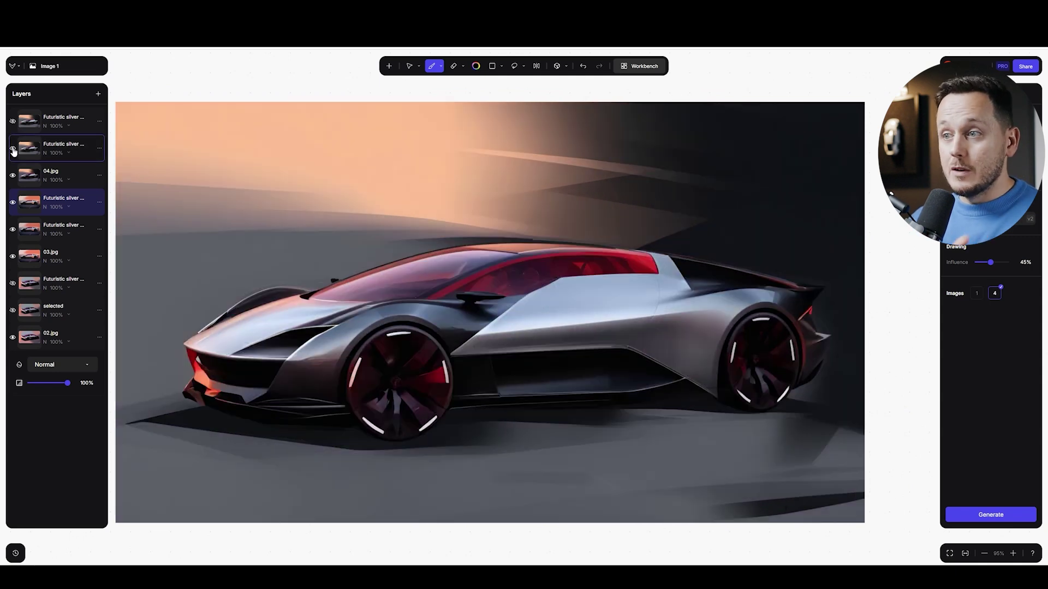
{"action": "left_click", "coordinate": [13, 124]}
{"action": "left_click", "coordinate": [13, 124]}
{"action": "left_click", "coordinate": [13, 124]}
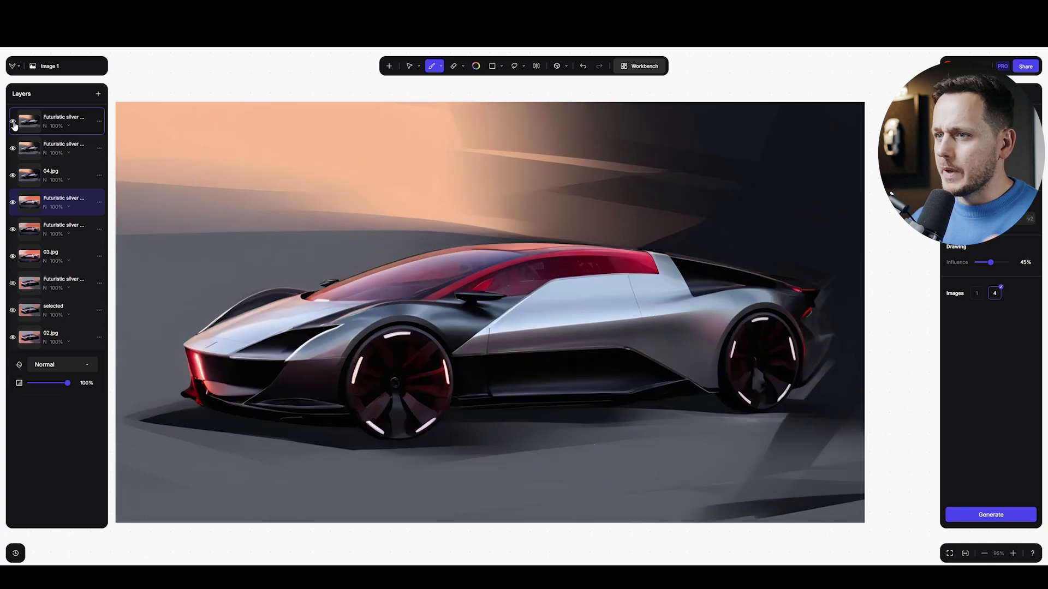
{"action": "left_click", "coordinate": [13, 124]}
{"action": "left_click", "coordinate": [13, 124]}
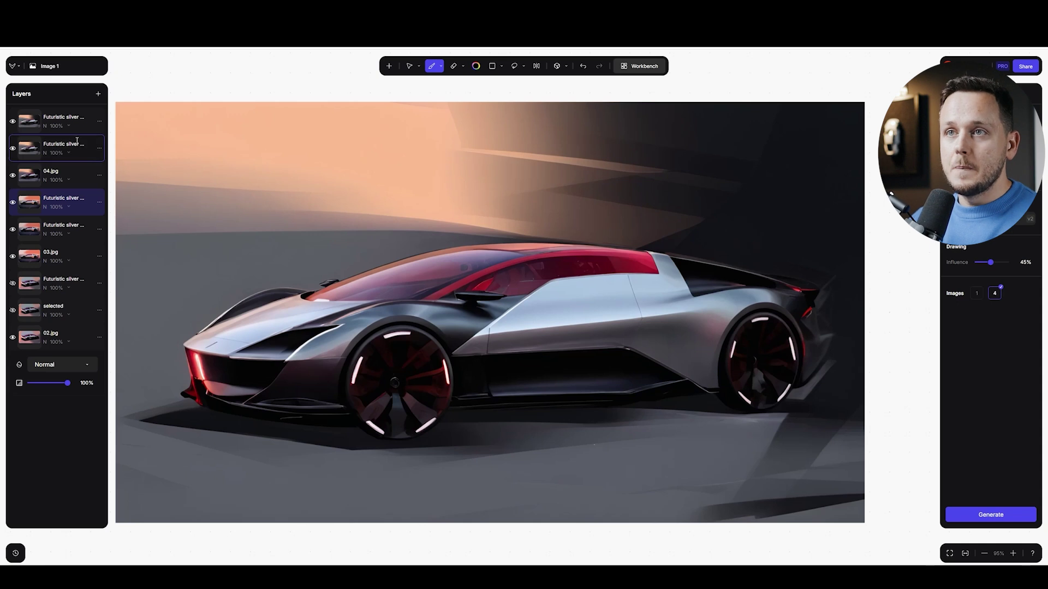
Hide the upper layers and bring up the rear three-quarter sketch 02.jpg.
{"action": "left_click", "coordinate": [12, 121]}
{"action": "left_click", "coordinate": [12, 175]}
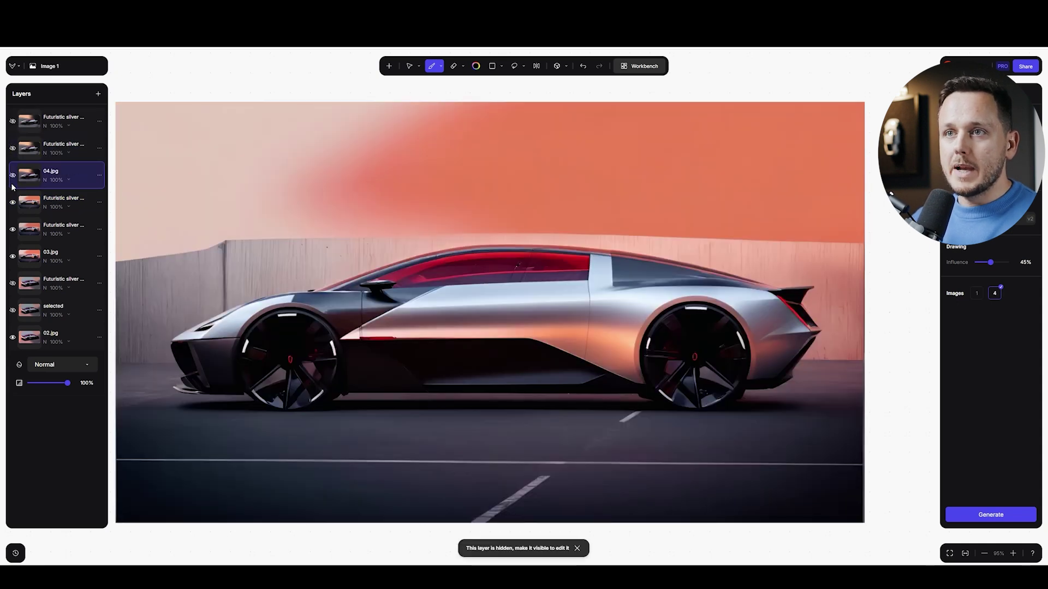
{"action": "left_click", "coordinate": [60, 337]}
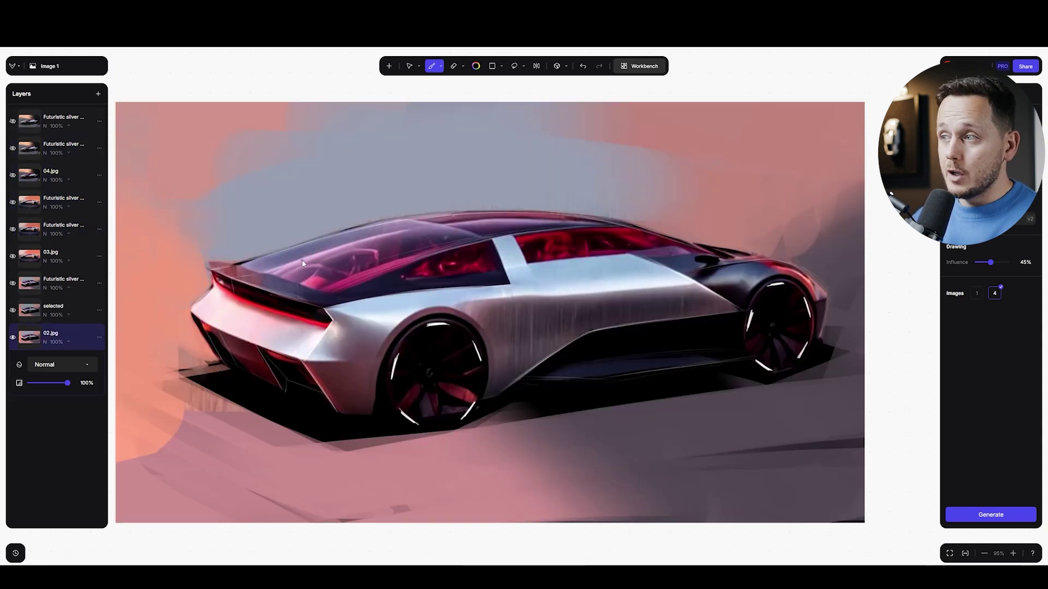
Reveal the smoother silver render over the sketch, compare it, and leave it showing.
{"action": "left_click", "coordinate": [13, 310]}
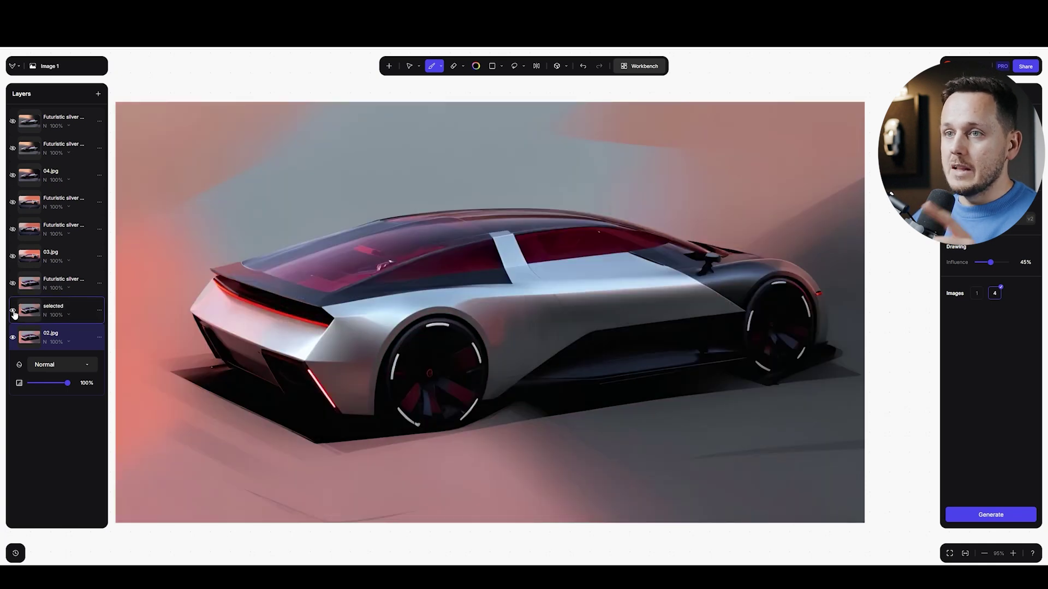
{"action": "left_click", "coordinate": [13, 283]}
{"action": "left_click", "coordinate": [13, 284]}
{"action": "left_click", "coordinate": [13, 284]}
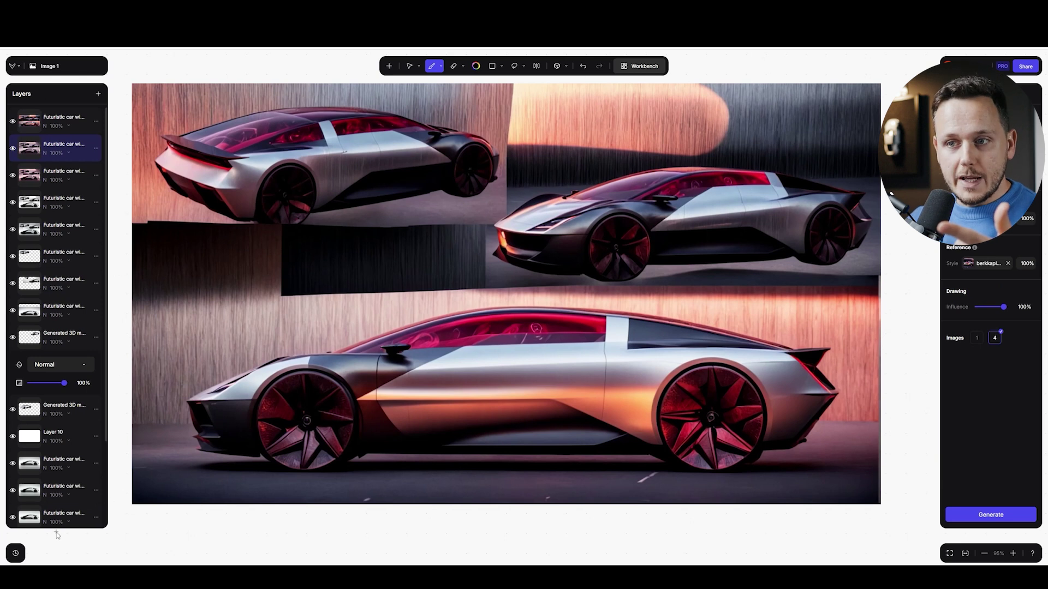
Preview the white sketch, red and grey car variants in Generation History.
{"action": "left_click", "coordinate": [16, 554]}
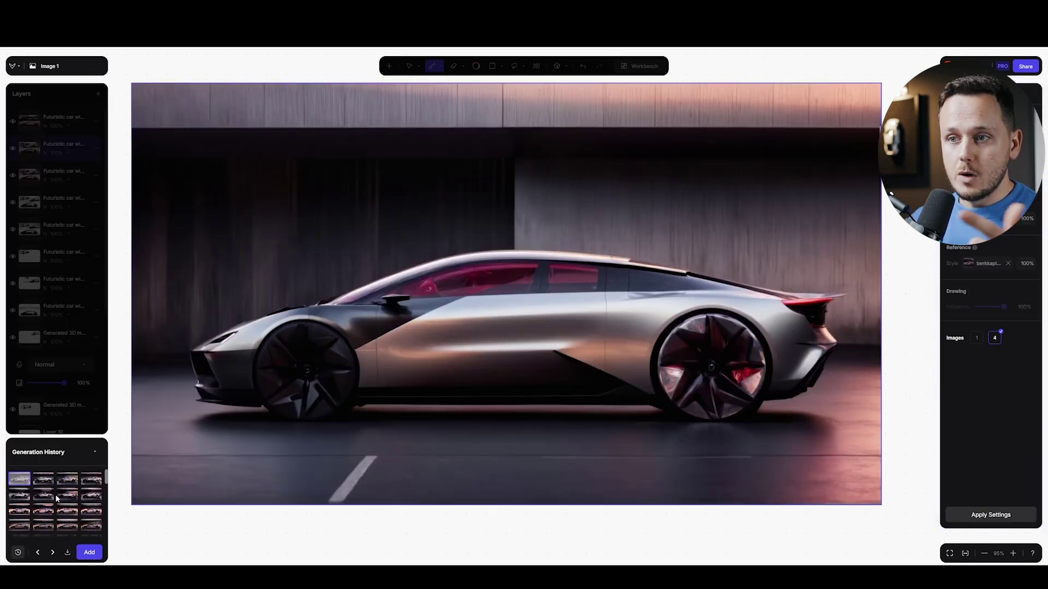
{"action": "scroll", "coordinate": [58, 498], "scroll_direction": "down", "scroll_amount": 6}
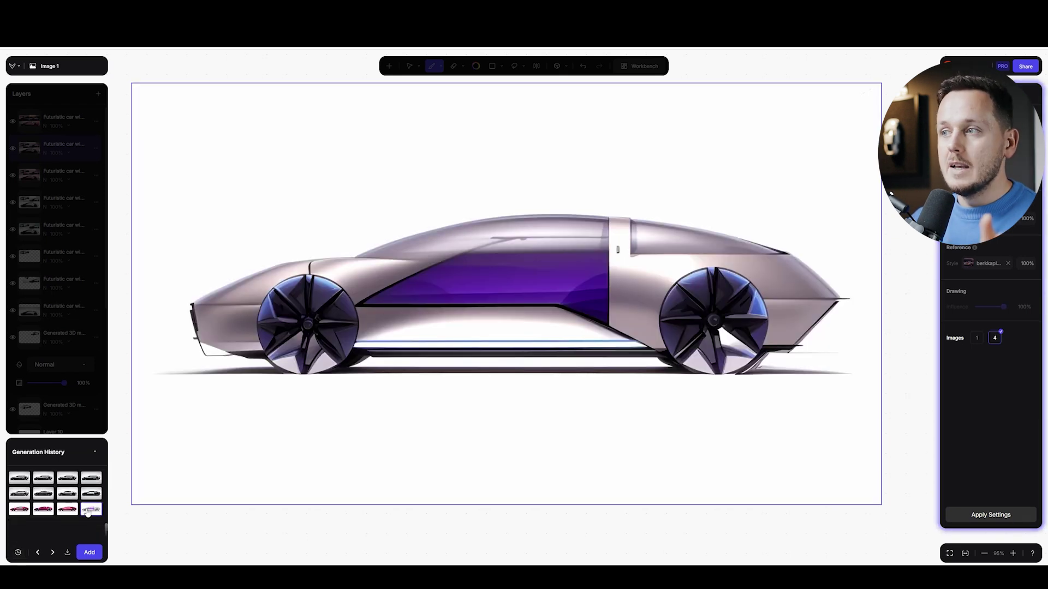
{"action": "left_click", "coordinate": [89, 511]}
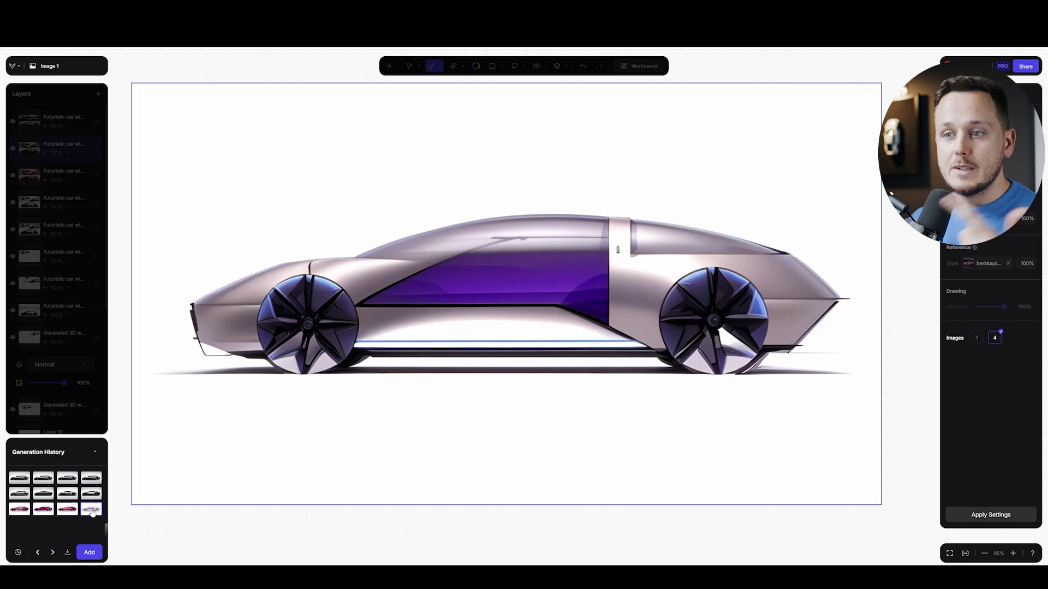
{"action": "left_click", "coordinate": [70, 512]}
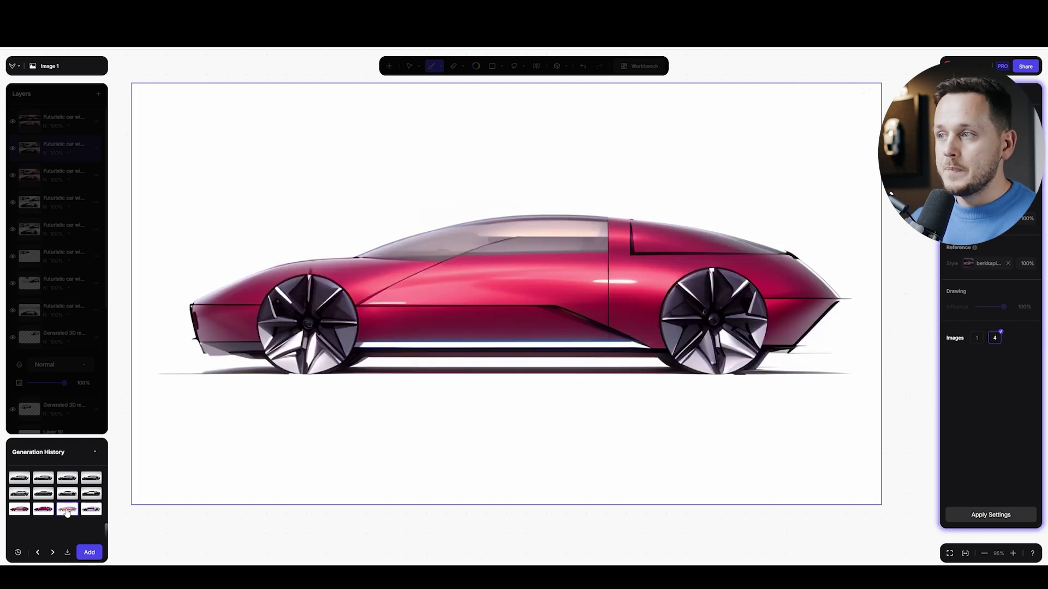
{"action": "left_click", "coordinate": [38, 510]}
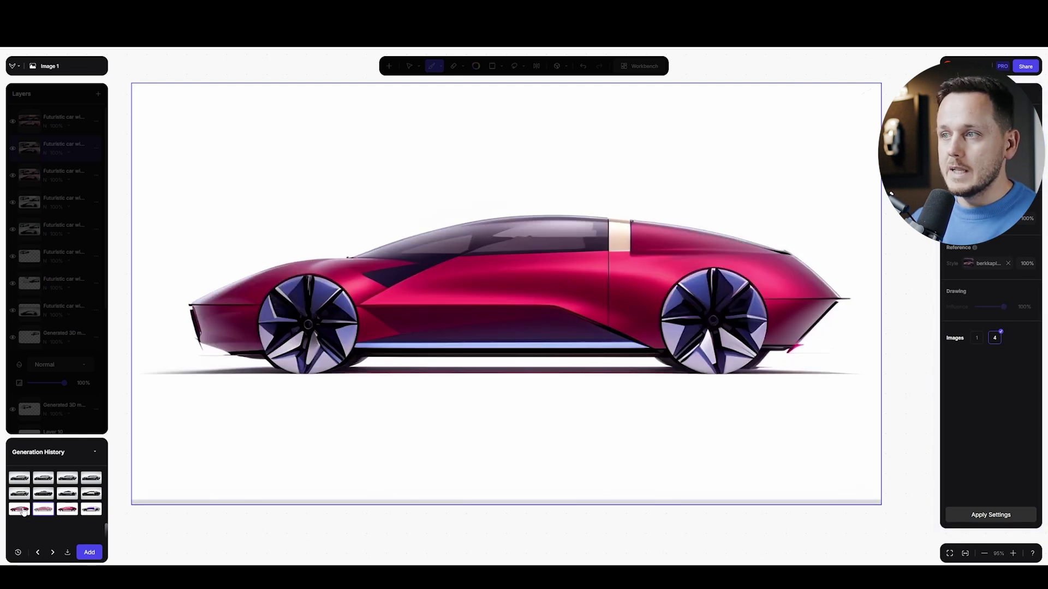
{"action": "left_click", "coordinate": [22, 510]}
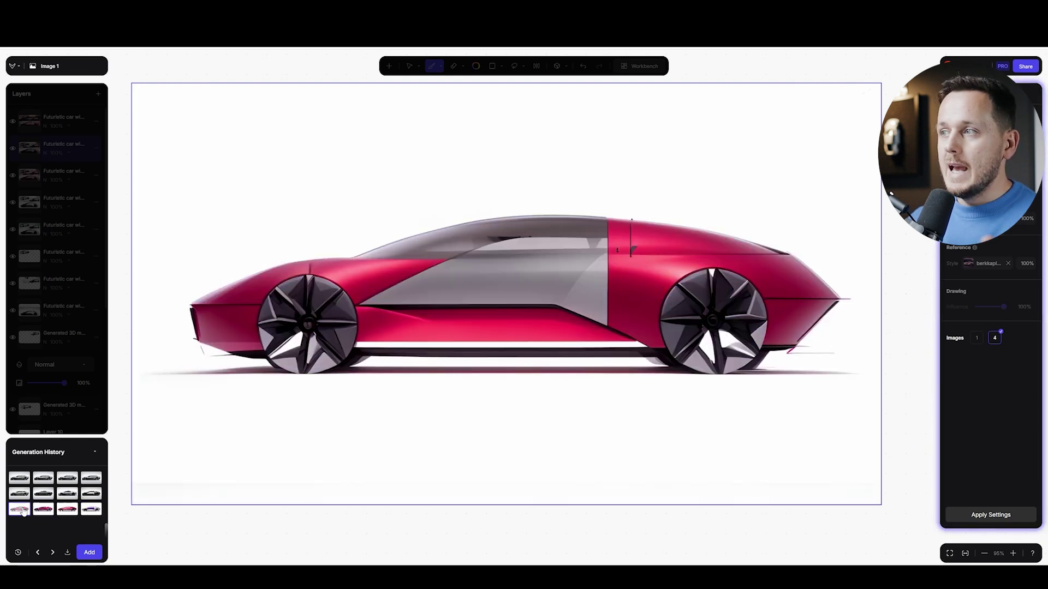
{"action": "left_click", "coordinate": [90, 496]}
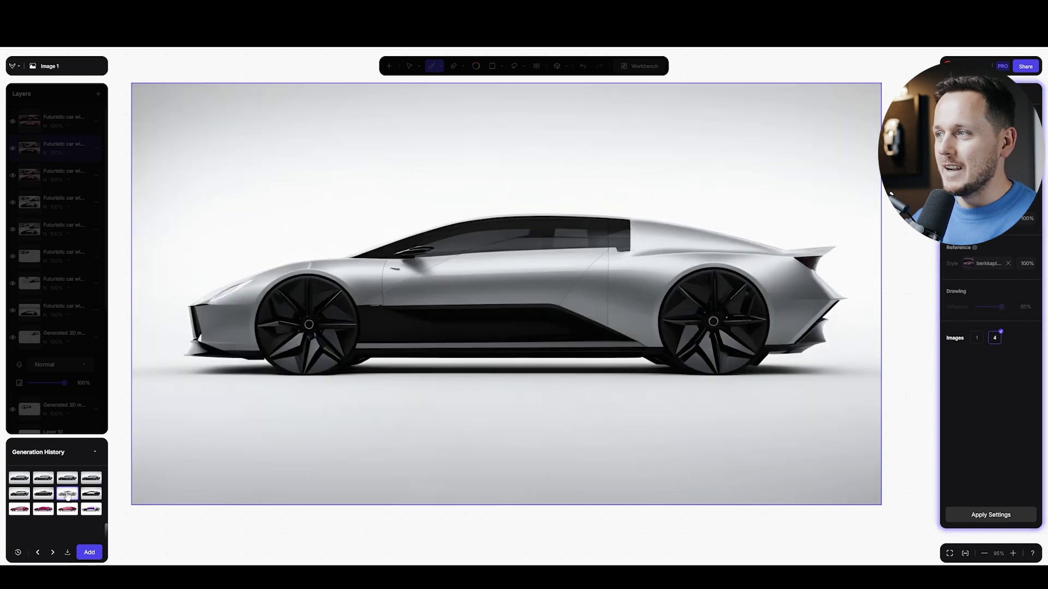
{"action": "left_click", "coordinate": [44, 494]}
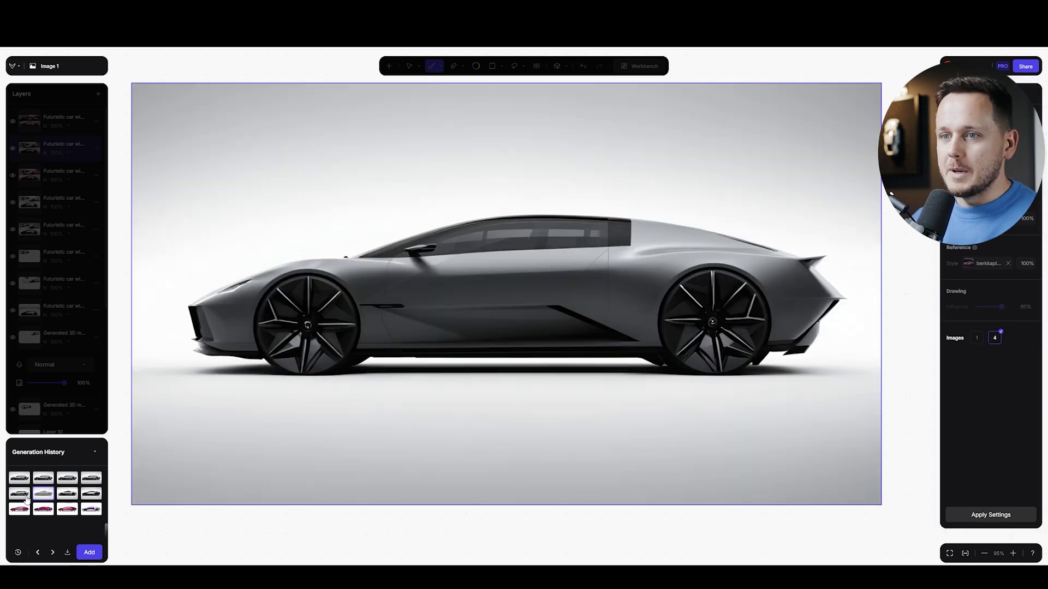
{"action": "left_click", "coordinate": [23, 496]}
Preview further grey and rendered car generations, ending on the two-car black-and-white render.
{"action": "scroll", "coordinate": [36, 497], "scroll_direction": "up", "scroll_amount": 2}
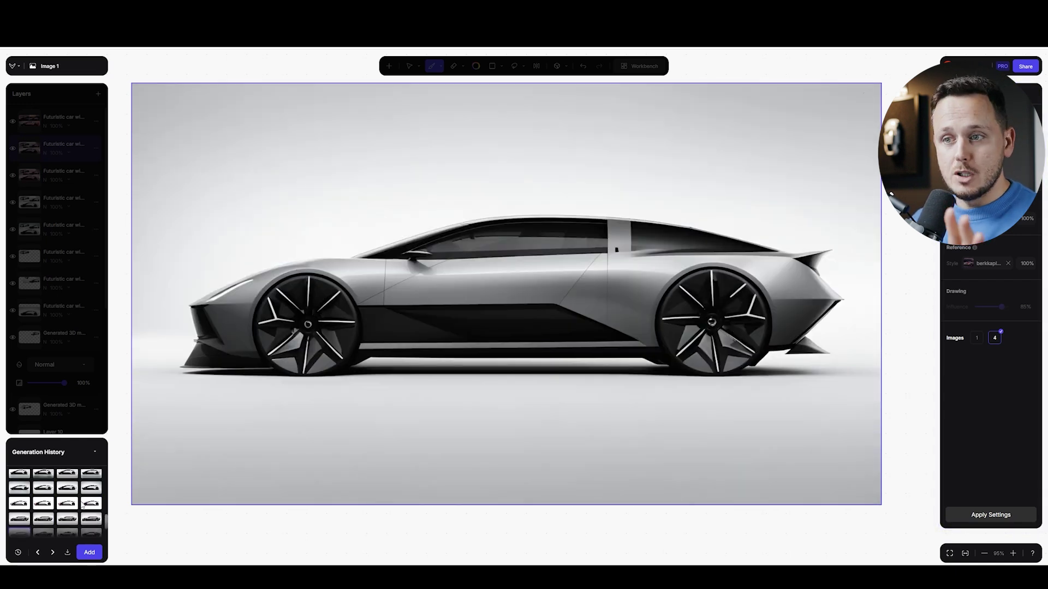
{"action": "scroll", "coordinate": [76, 496], "scroll_direction": "down", "scroll_amount": 3}
{"action": "left_click", "coordinate": [90, 478]}
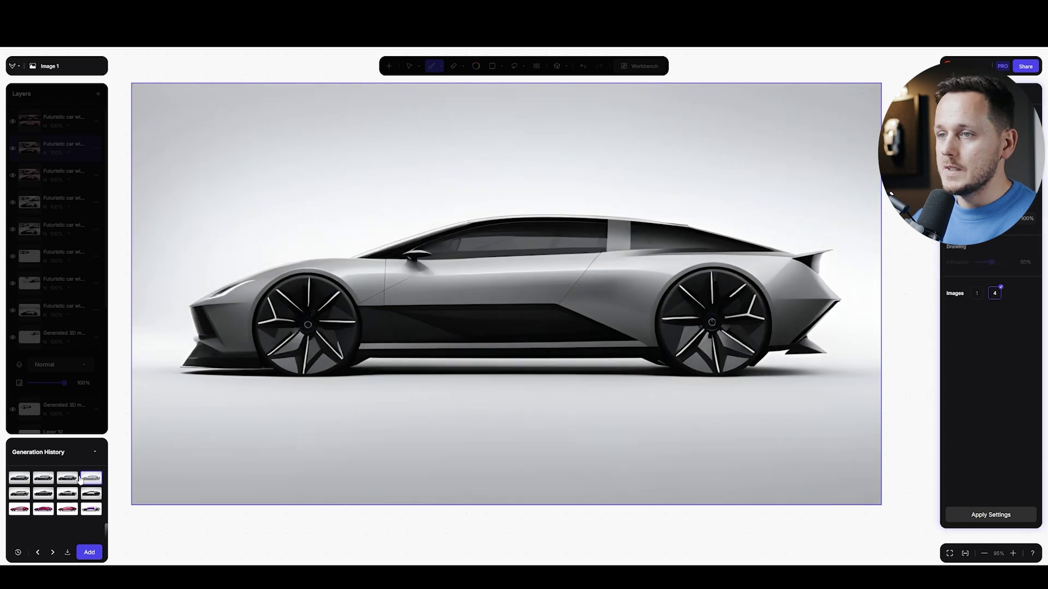
{"action": "left_click", "coordinate": [21, 478]}
{"action": "scroll", "coordinate": [34, 481], "scroll_direction": "up", "scroll_amount": 1}
{"action": "scroll", "coordinate": [35, 481], "scroll_direction": "up", "scroll_amount": 2}
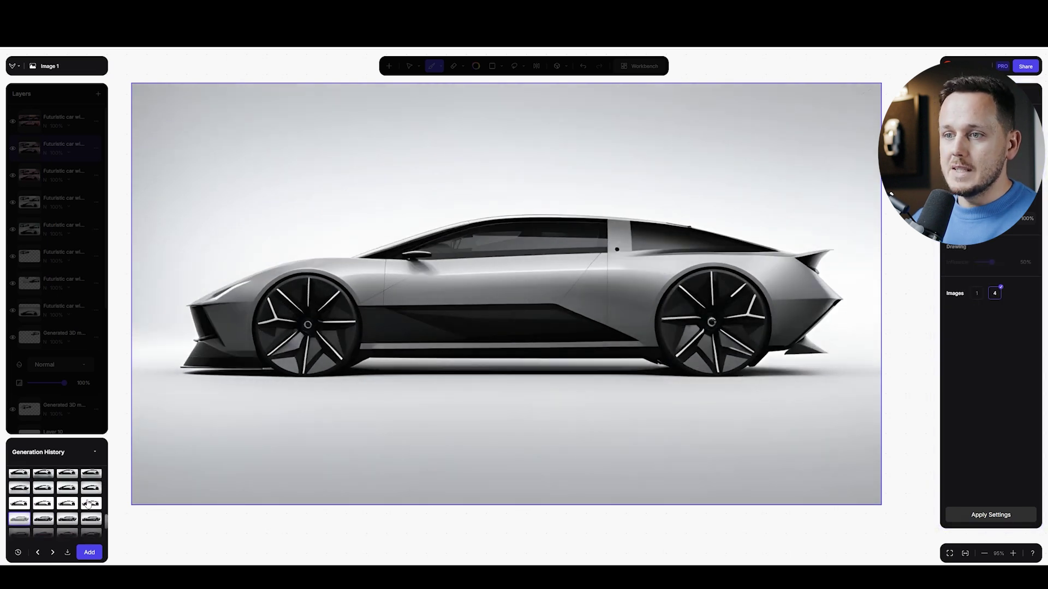
{"action": "left_click", "coordinate": [67, 503]}
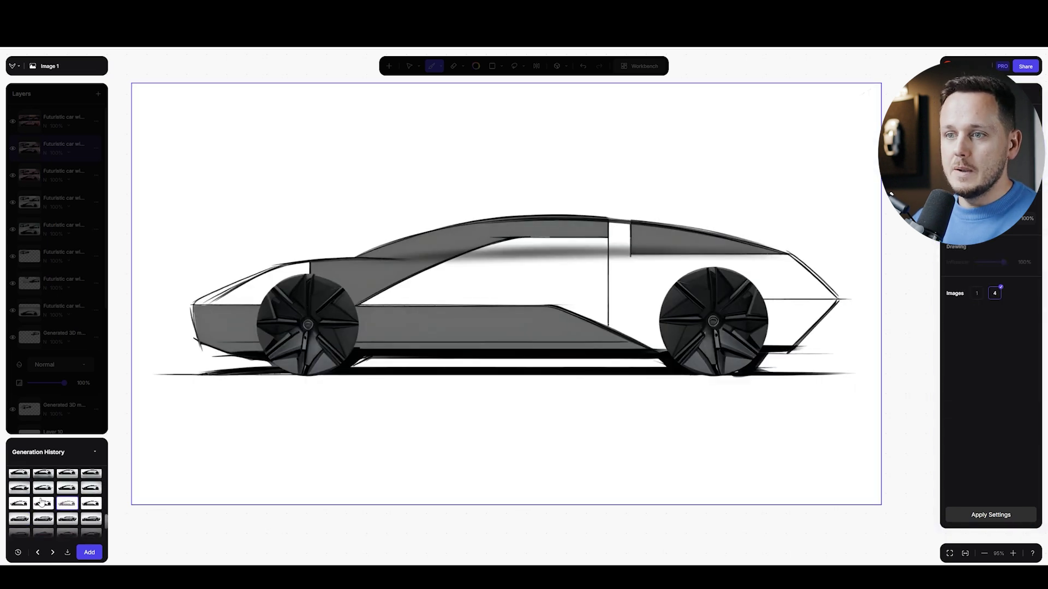
{"action": "left_click", "coordinate": [67, 488]}
{"action": "left_click", "coordinate": [91, 489]}
{"action": "scroll", "coordinate": [90, 491], "scroll_direction": "up", "scroll_amount": 2}
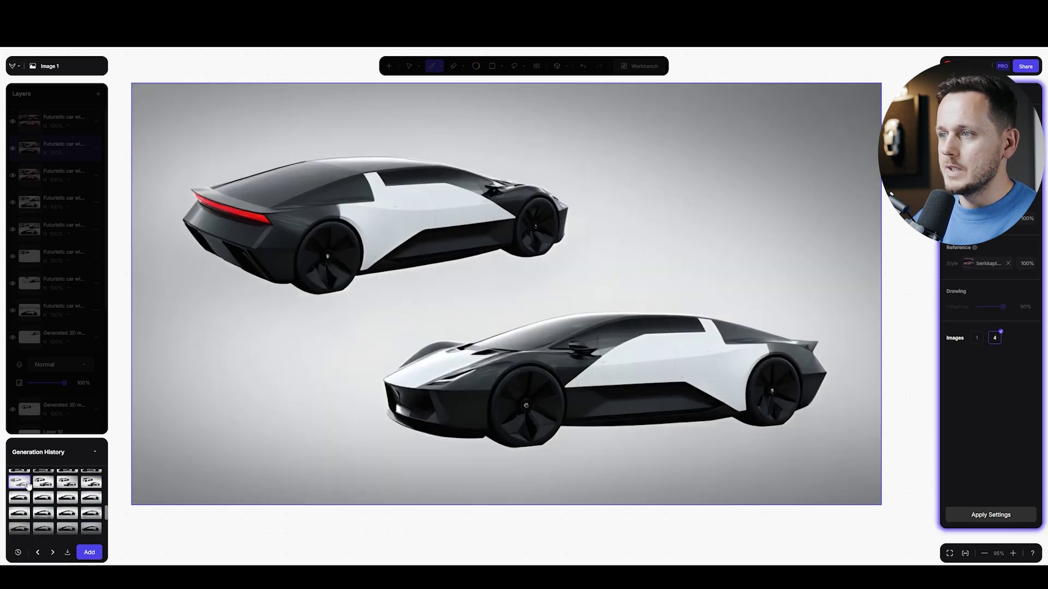
Preview the pink three-view composition variants and a generation made without style reference.
{"action": "scroll", "coordinate": [71, 501], "scroll_direction": "up", "scroll_amount": 1}
{"action": "left_click", "coordinate": [91, 520]}
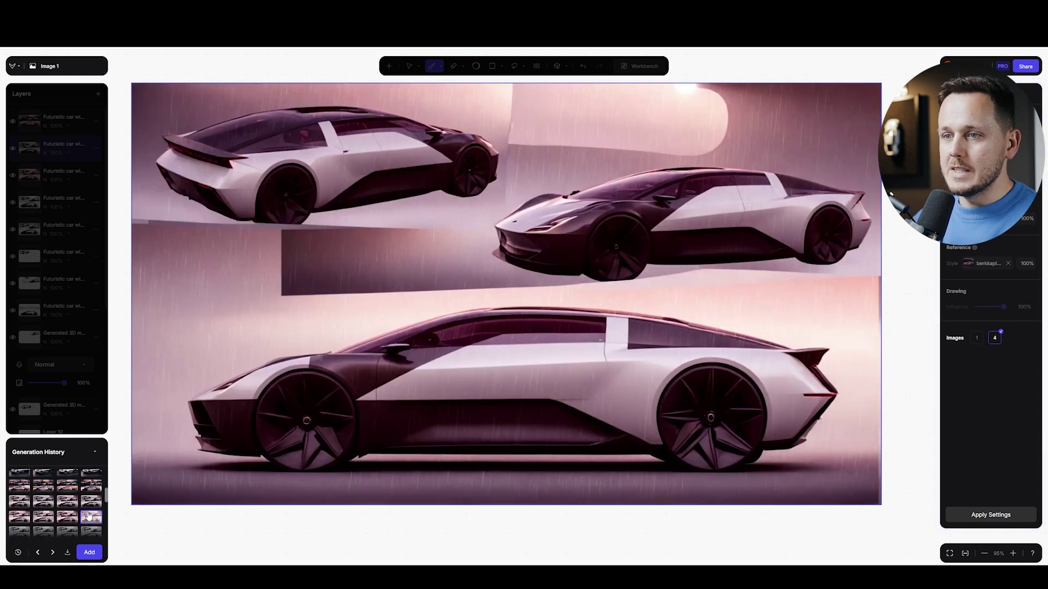
{"action": "left_click", "coordinate": [68, 517]}
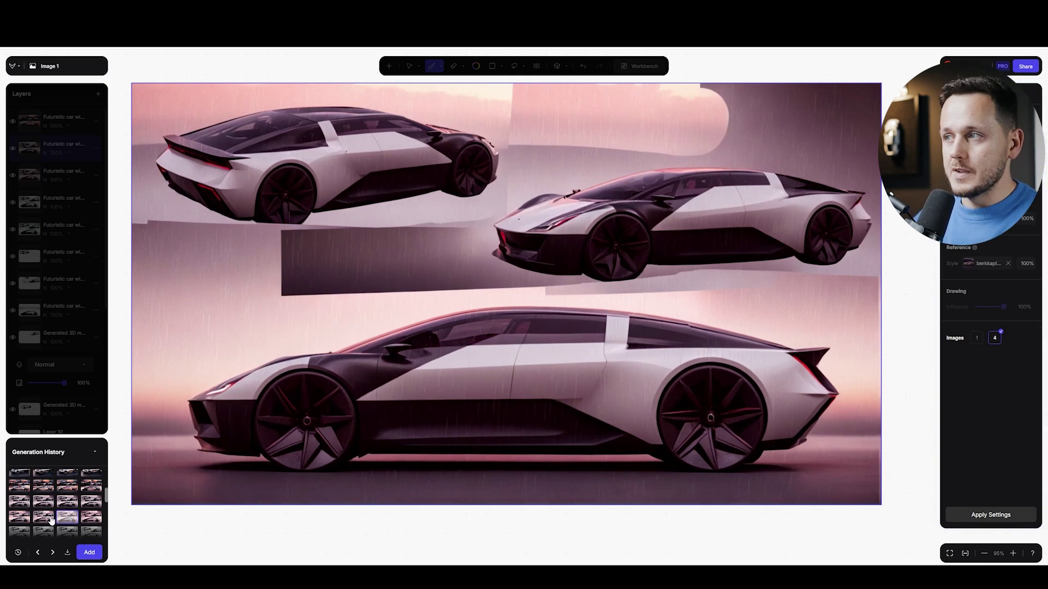
{"action": "left_click", "coordinate": [51, 520]}
{"action": "left_click", "coordinate": [20, 518]}
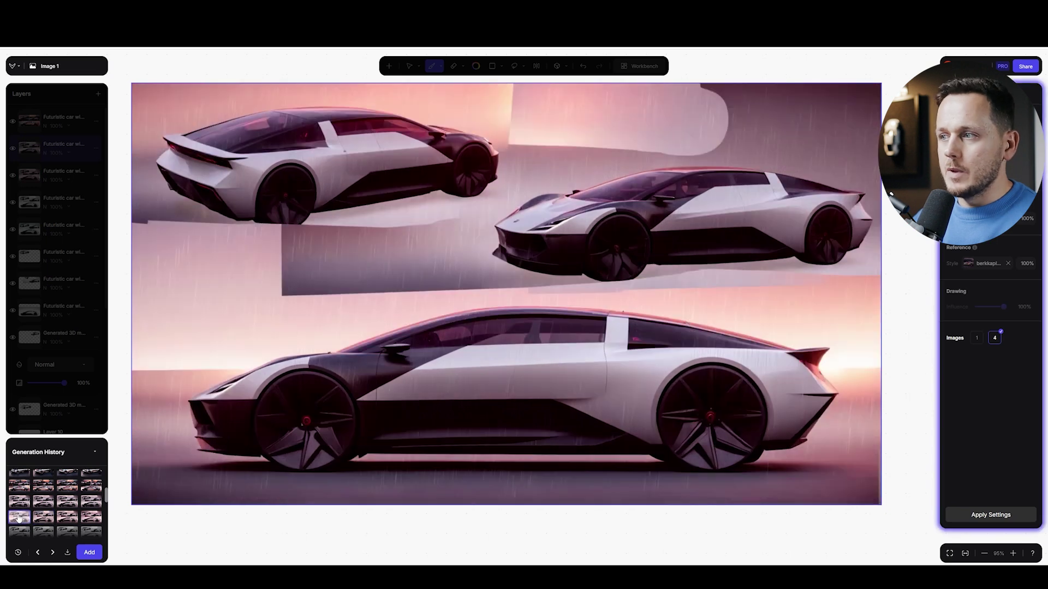
{"action": "left_click", "coordinate": [25, 503]}
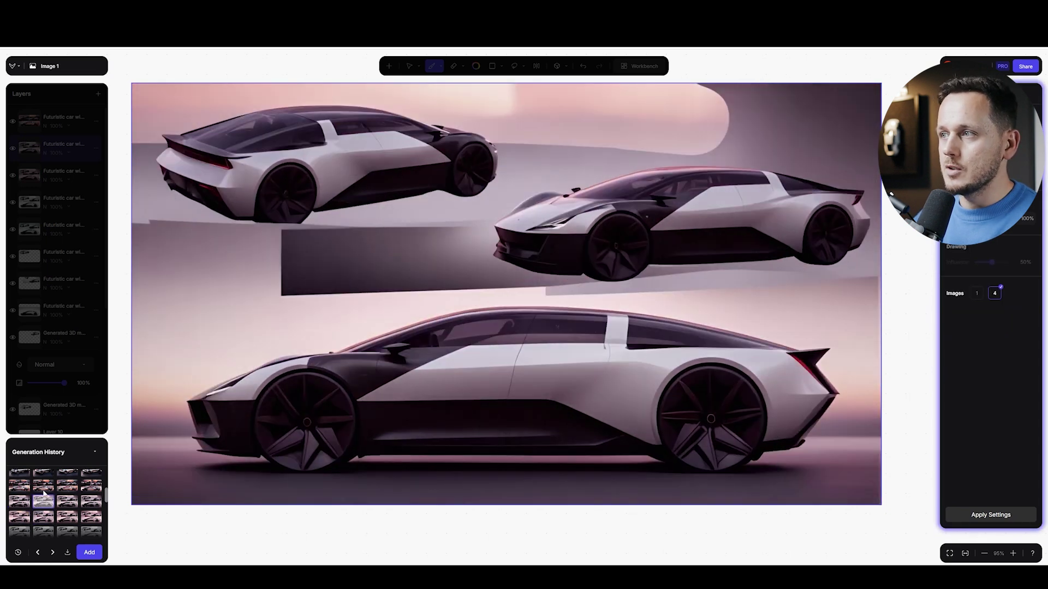
Compare the orange-lit composition variants, then show the rear three-quarter silver car render.
{"action": "left_click", "coordinate": [45, 487]}
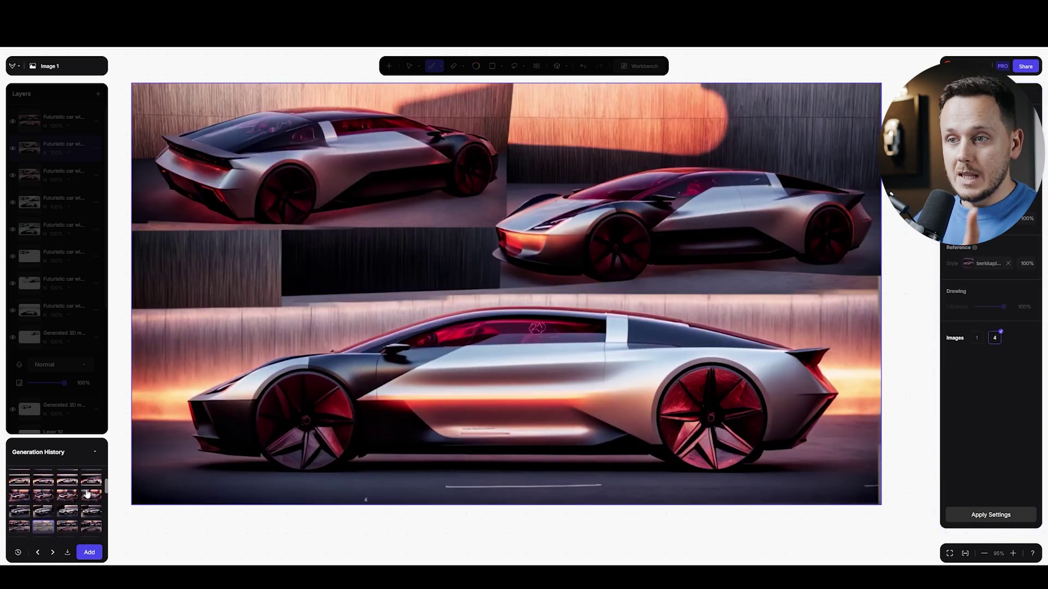
{"action": "left_click", "coordinate": [92, 486]}
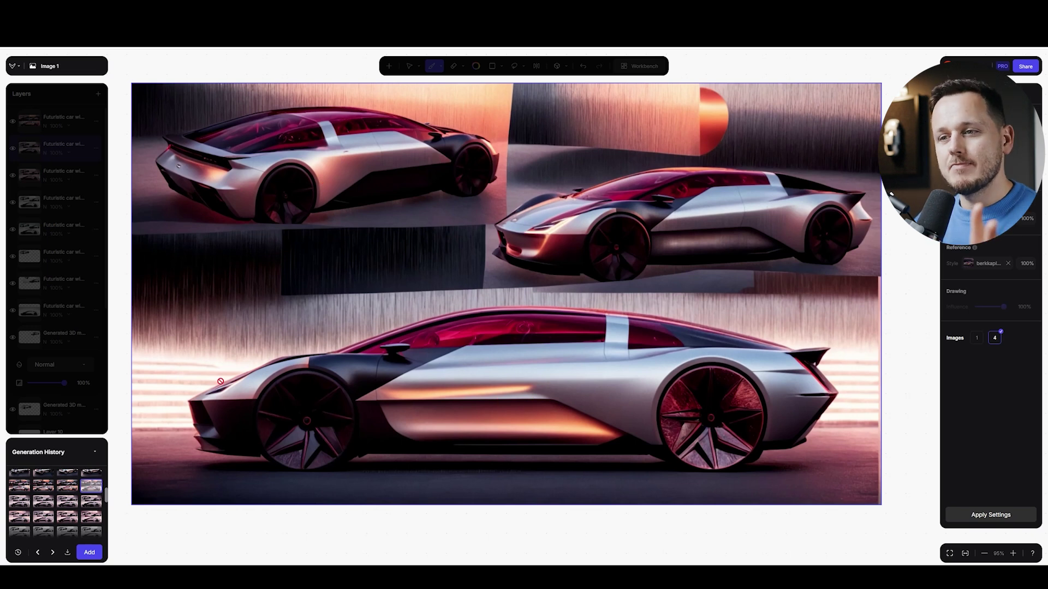
{"action": "left_click", "coordinate": [66, 487]}
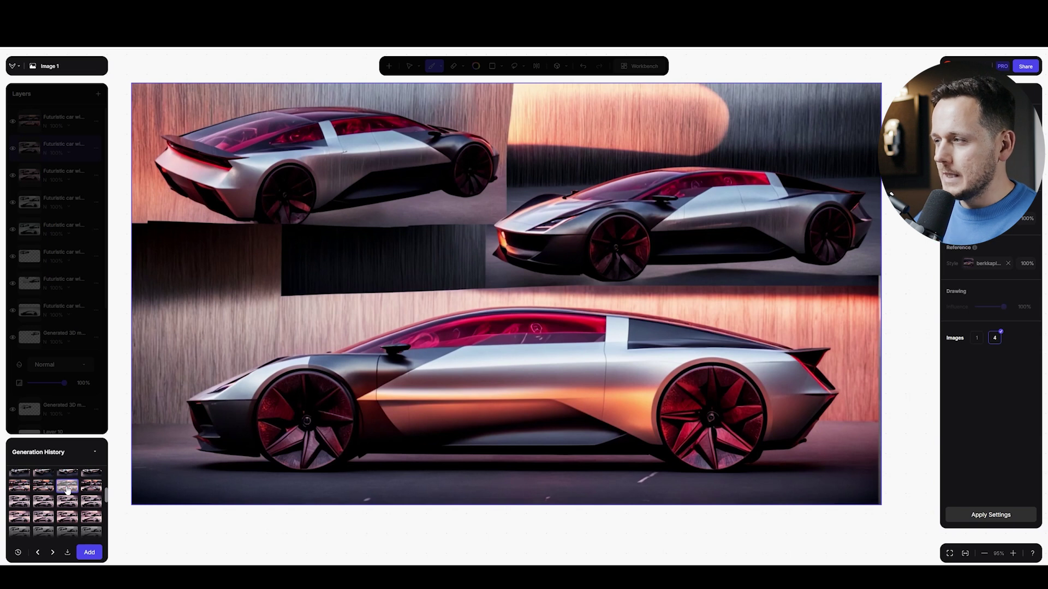
{"action": "left_click", "coordinate": [45, 485]}
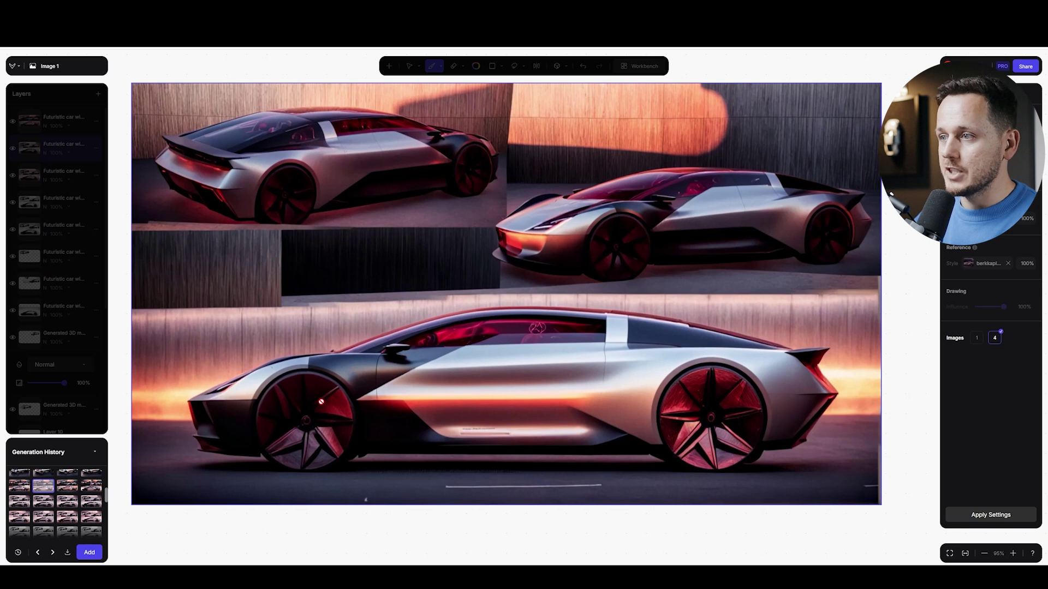
{"action": "left_click", "coordinate": [21, 491]}
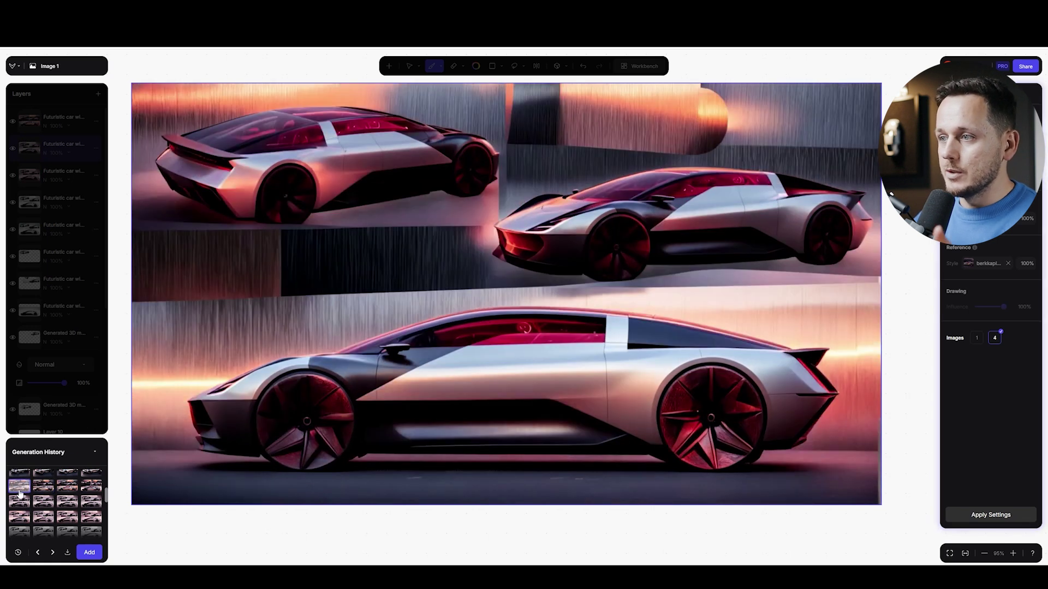
{"action": "left_click", "coordinate": [90, 513]}
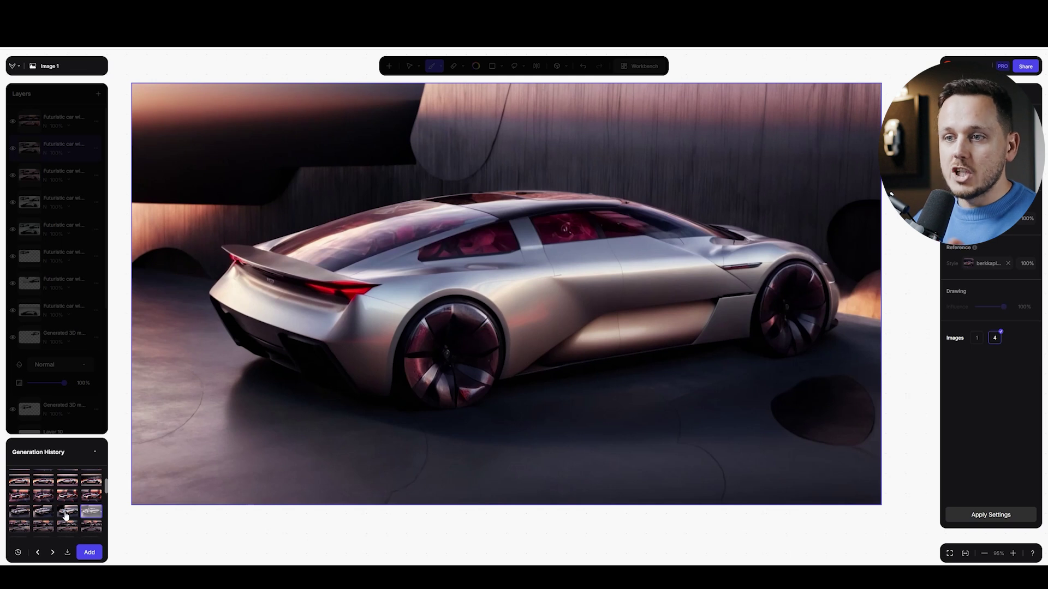
Preview lighter, darker, red-wheeled and rounded-backdrop rear variants, then the side-view flames render.
{"action": "left_click", "coordinate": [74, 510]}
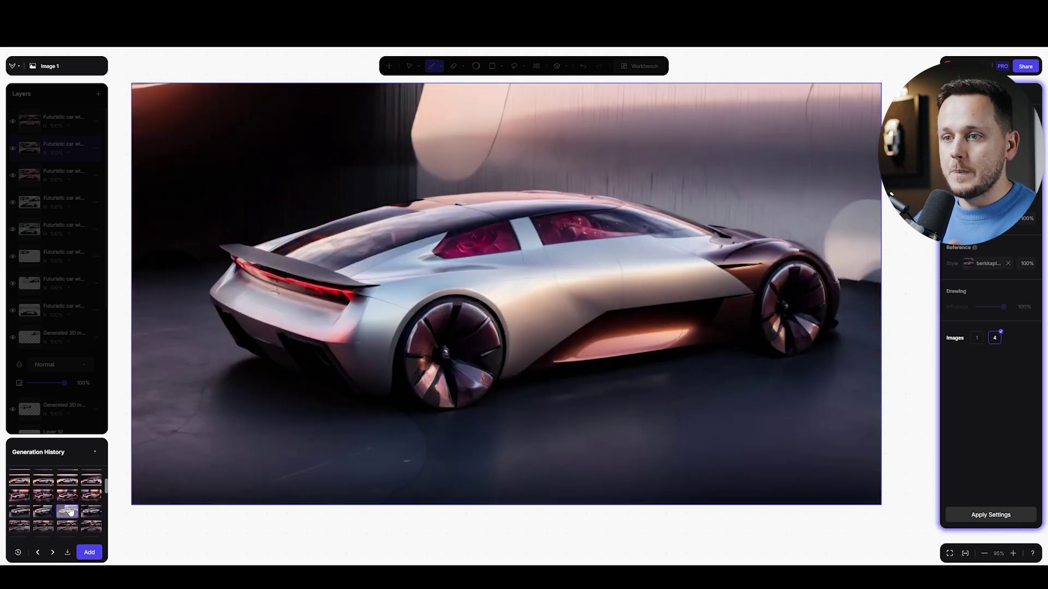
{"action": "left_click", "coordinate": [27, 512]}
{"action": "left_click", "coordinate": [67, 511]}
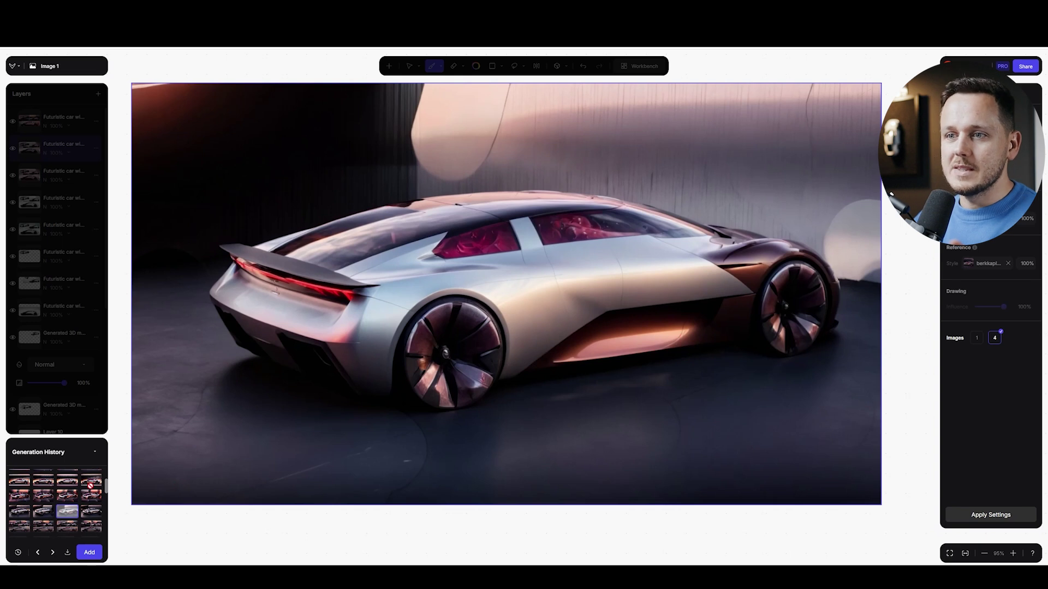
{"action": "left_click", "coordinate": [38, 513]}
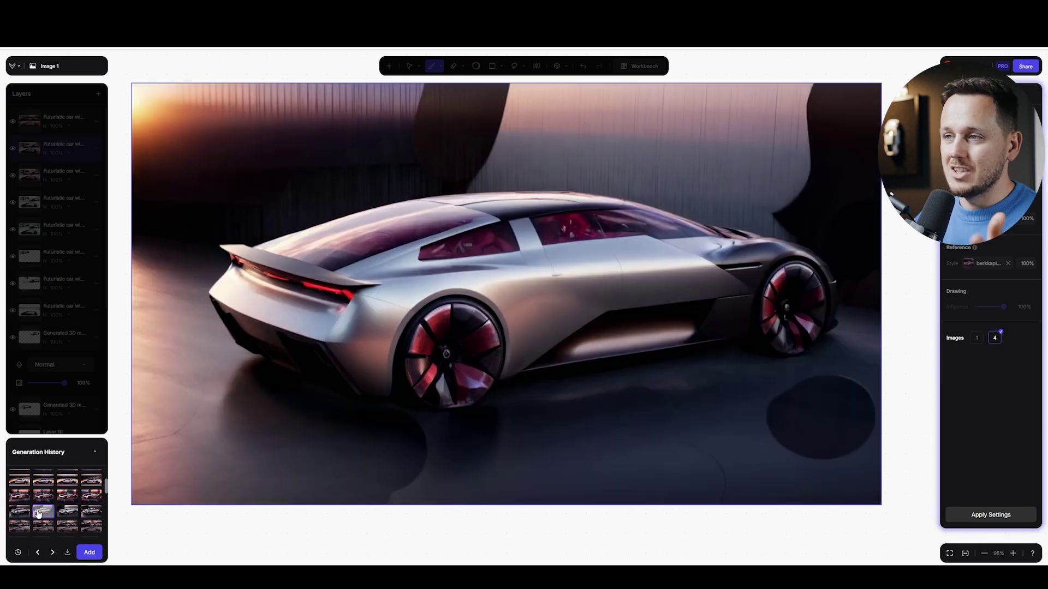
{"action": "left_click", "coordinate": [71, 495]}
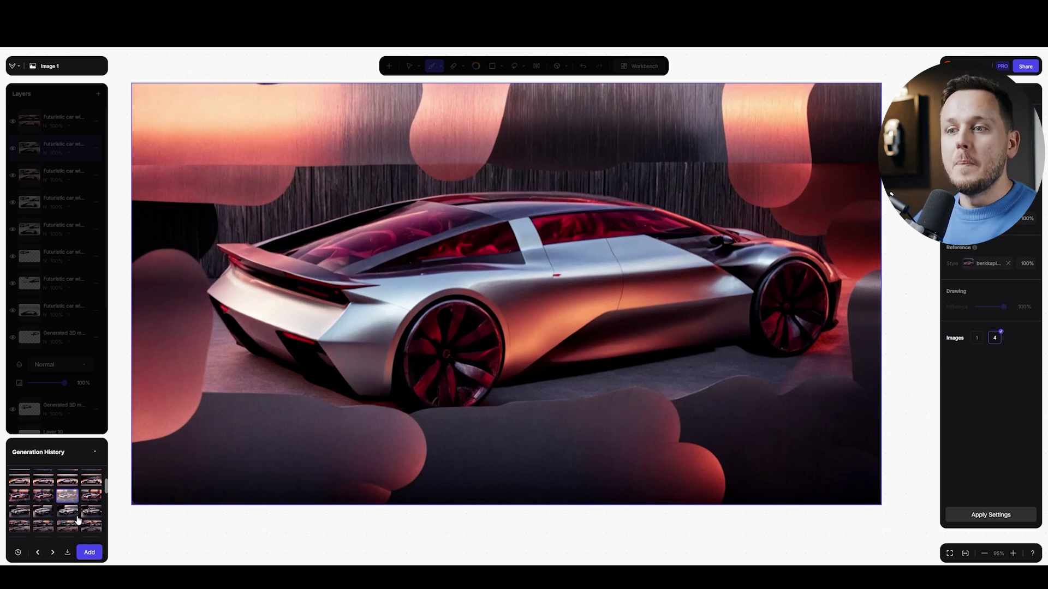
{"action": "left_click", "coordinate": [43, 496]}
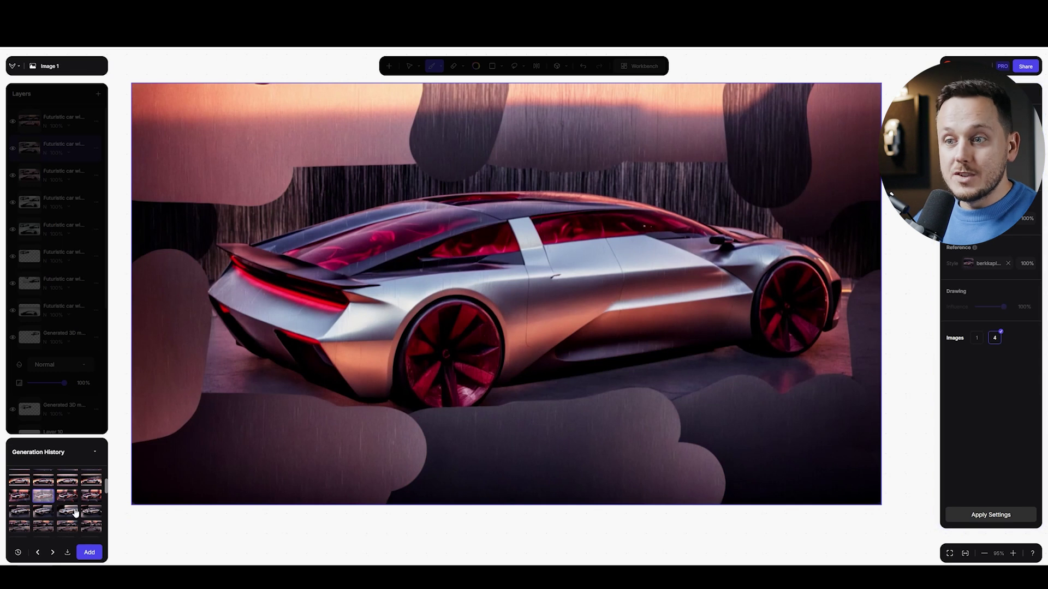
{"action": "left_click", "coordinate": [51, 481]}
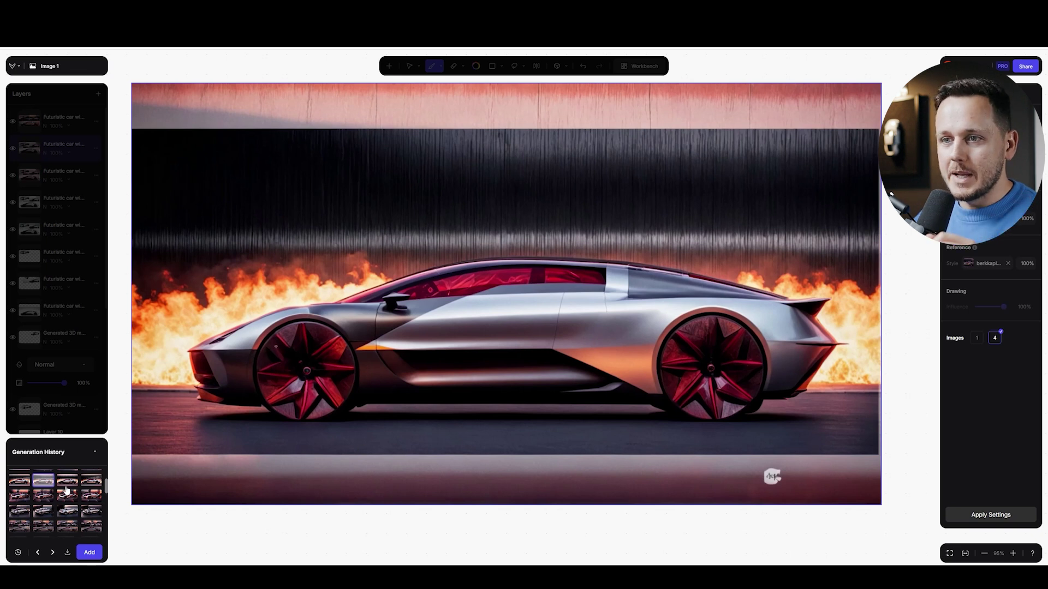
Compare side-view renders with pink backdrops, flames and red-lit wheels, ending on the grey concrete-wall render.
{"action": "left_click", "coordinate": [25, 486]}
{"action": "left_click", "coordinate": [65, 487]}
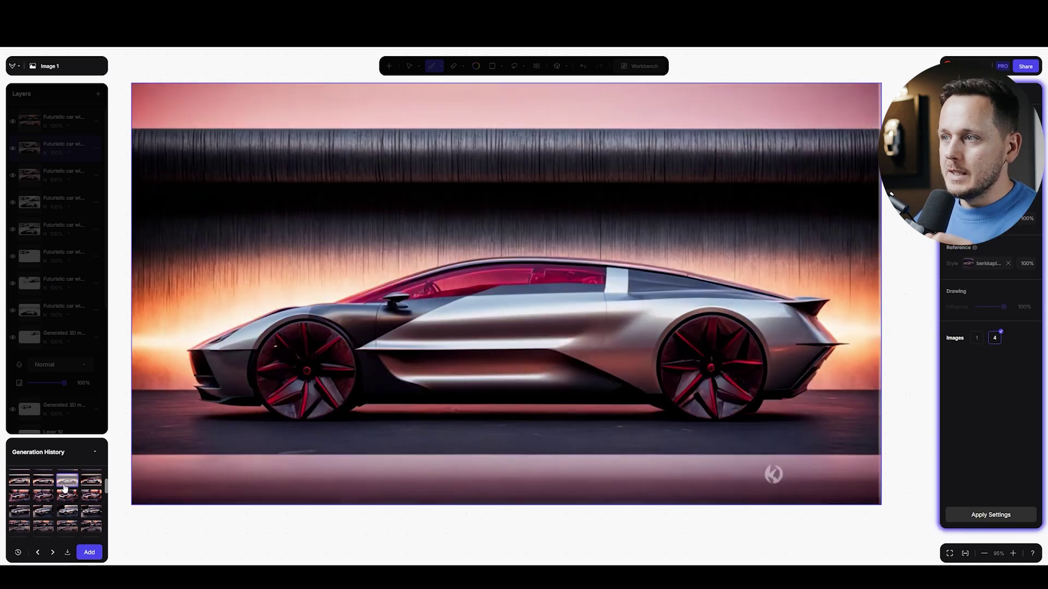
{"action": "left_click", "coordinate": [95, 484]}
{"action": "scroll", "coordinate": [91, 507], "scroll_direction": "up", "scroll_amount": 2}
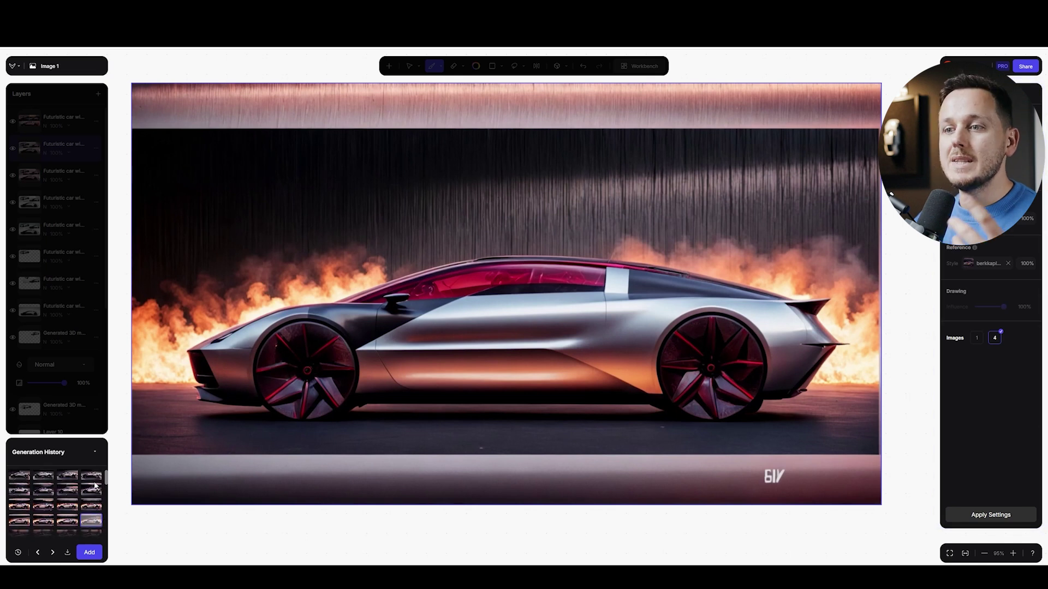
{"action": "left_click", "coordinate": [66, 507]}
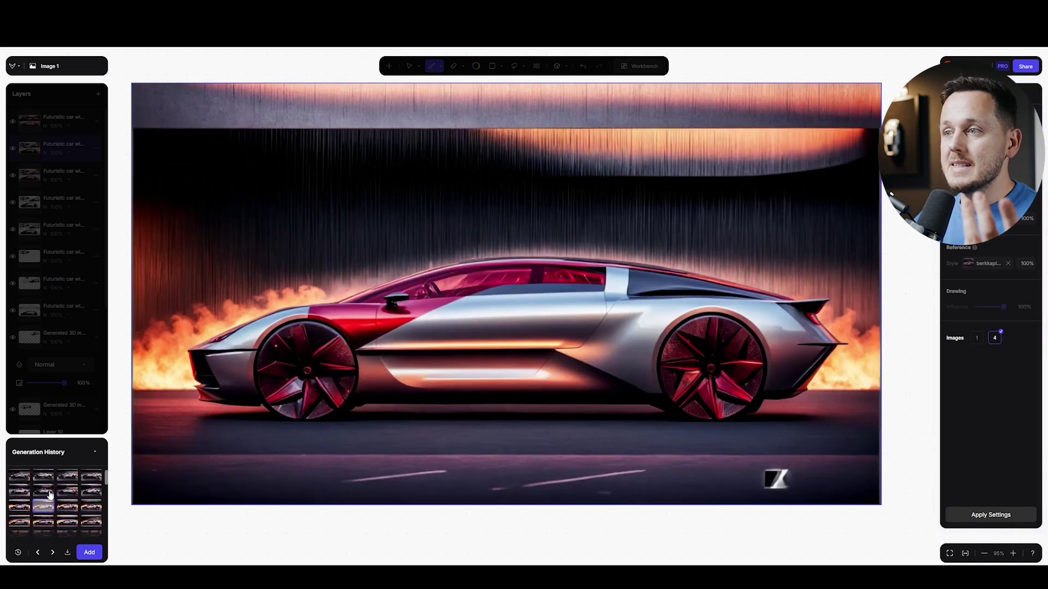
{"action": "left_click", "coordinate": [46, 492]}
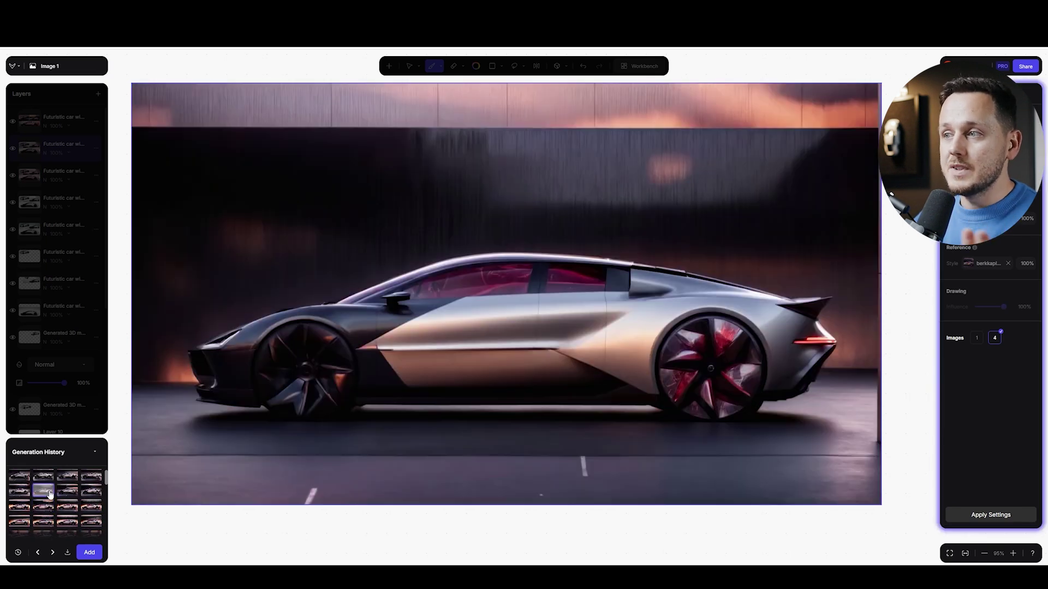
{"action": "left_click", "coordinate": [68, 493]}
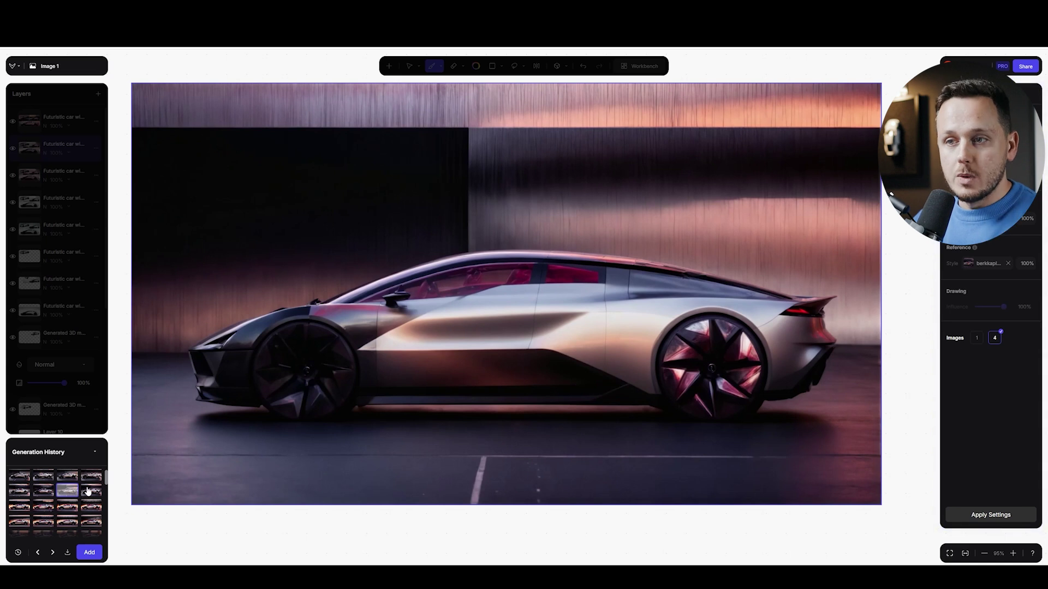
{"action": "left_click", "coordinate": [93, 492]}
{"action": "left_click", "coordinate": [92, 482]}
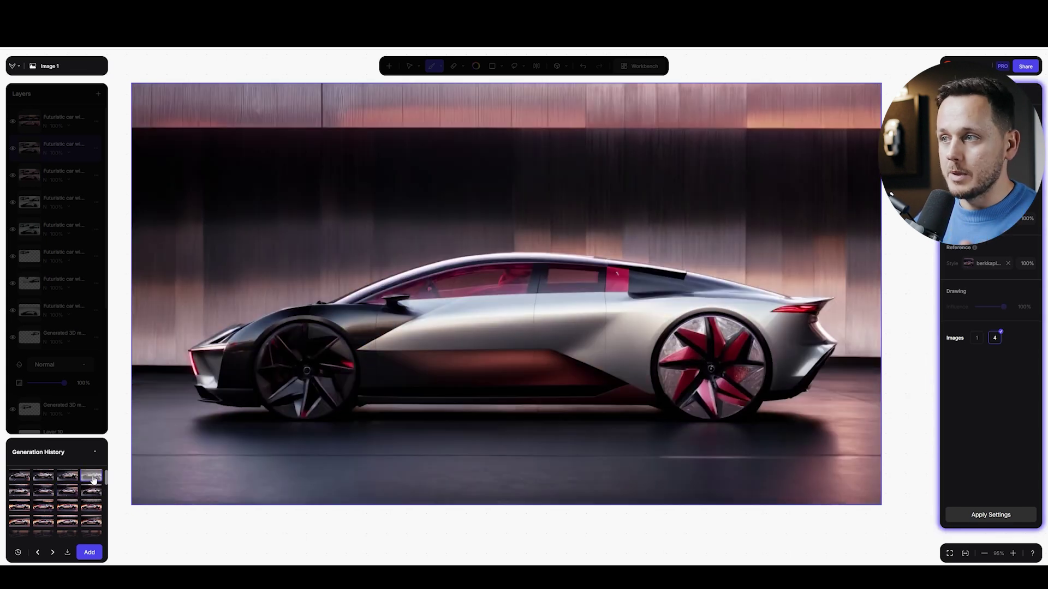
{"action": "left_click", "coordinate": [70, 479]}
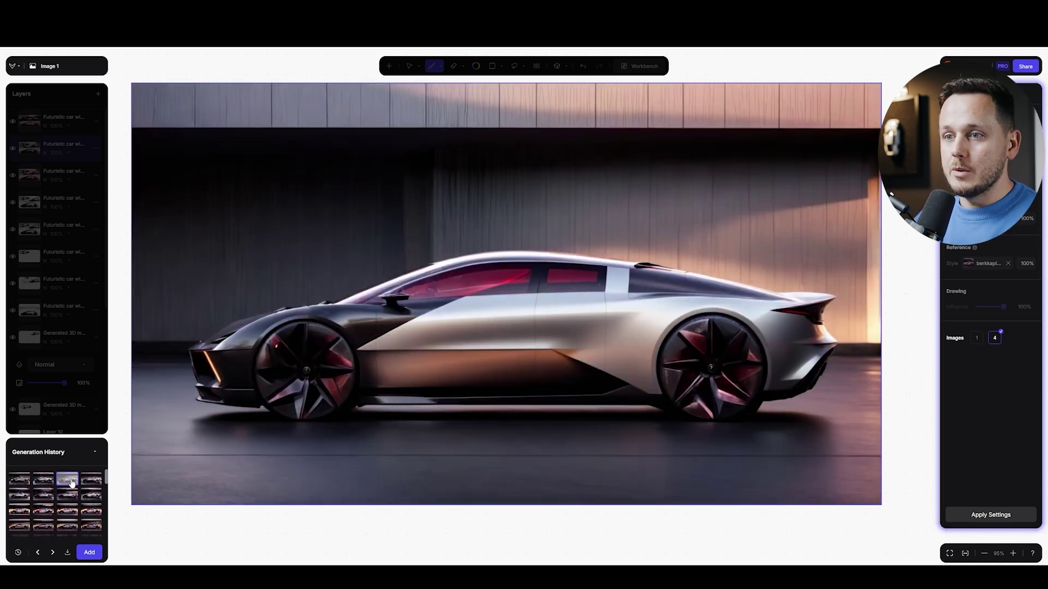
{"action": "left_click", "coordinate": [21, 479]}
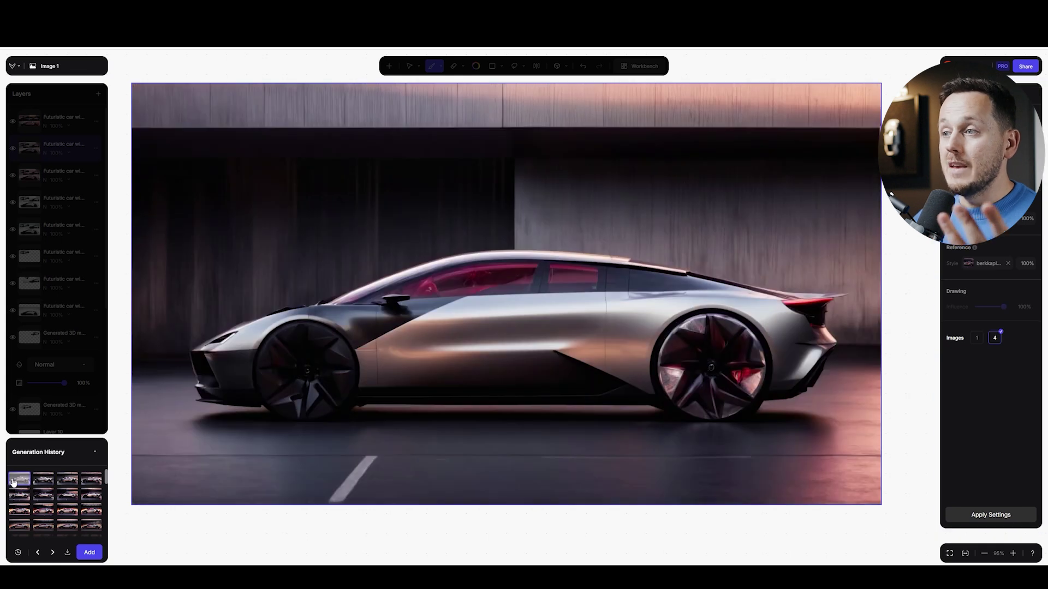
Collapse Generation History to return to the three-view layered composition.
{"action": "left_click", "coordinate": [96, 452]}
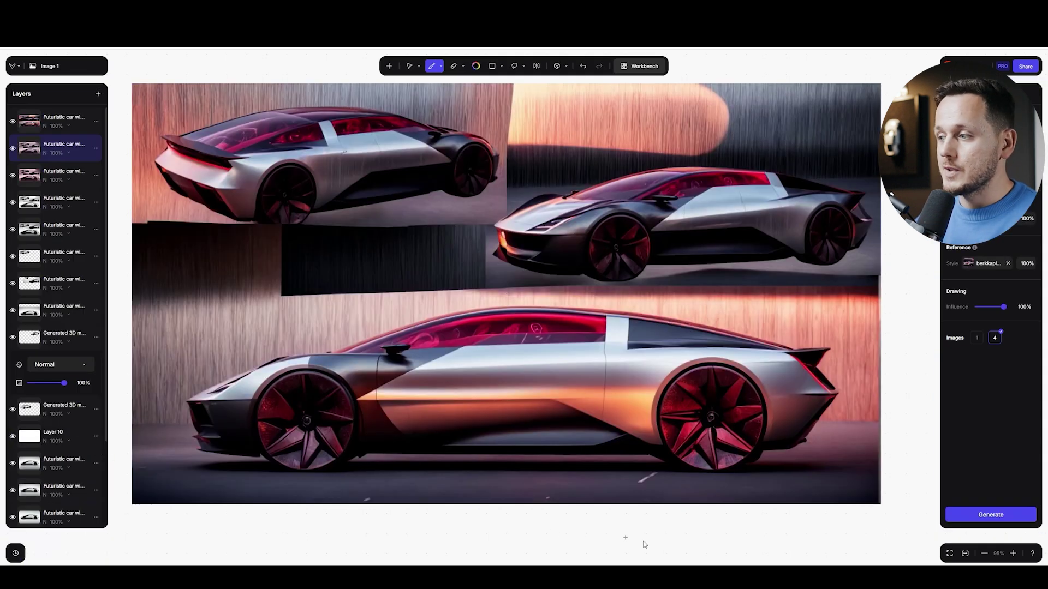